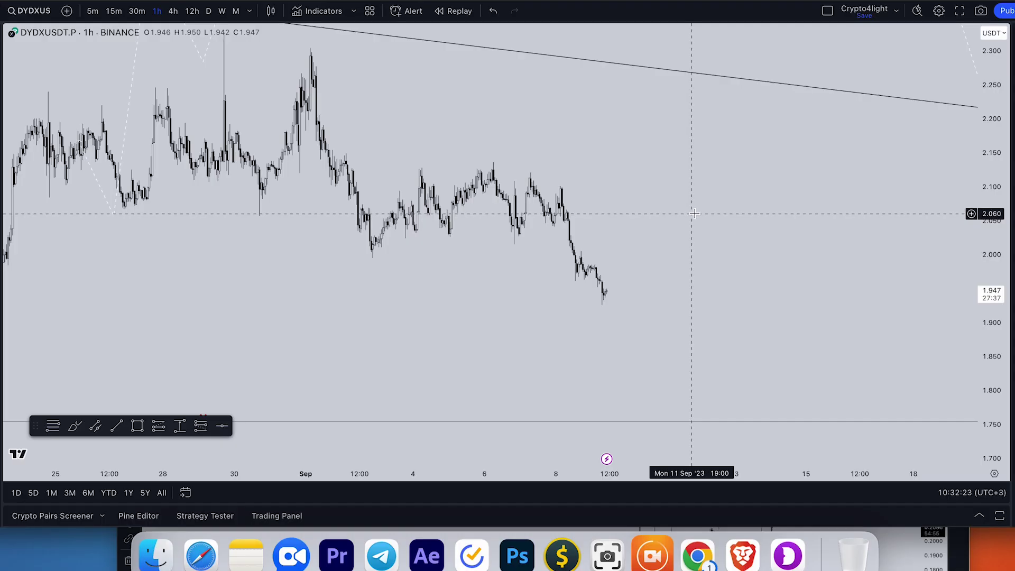
Pan the DYDXUSDT.P 1h Binance chart left to bring the latest candles into view
drag(685, 210, 618, 199)
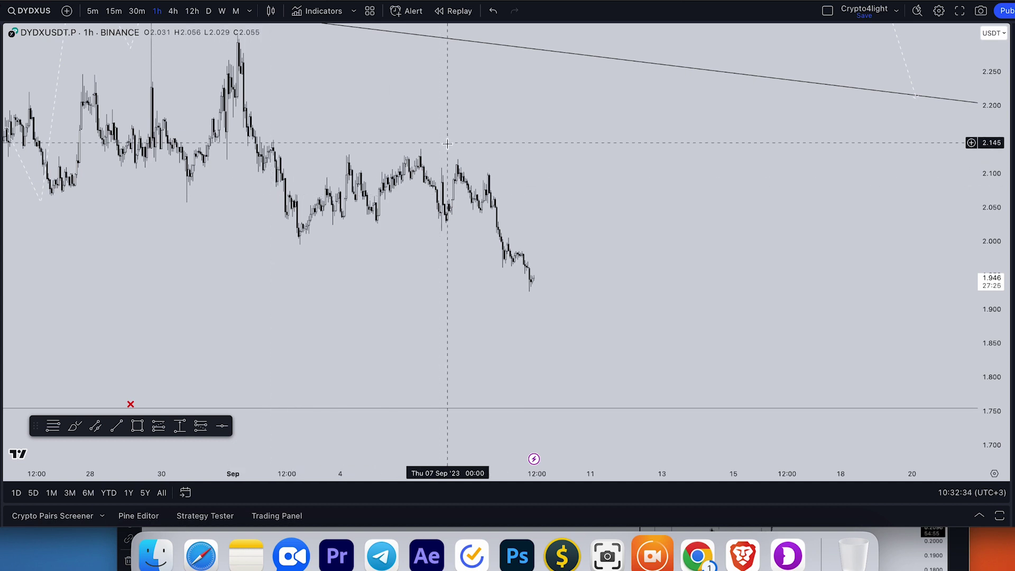
Zoom out on the price and time axes and shift the chart to reveal the 1.750 level
scroll(607, 186, right, 3)
scroll(991, 236, up, 2)
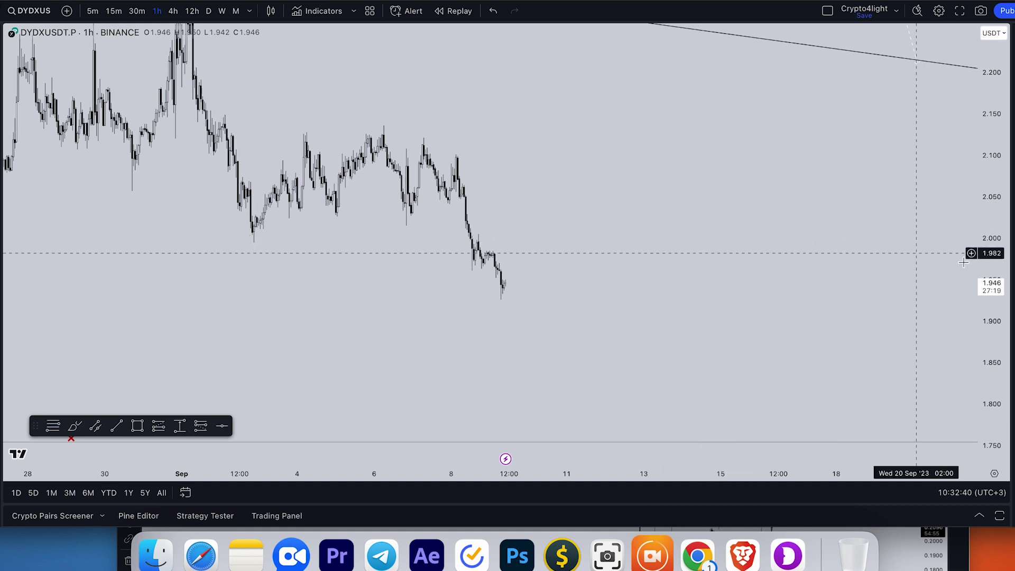
scroll(981, 245, up, 1)
scroll(721, 244, down, 3)
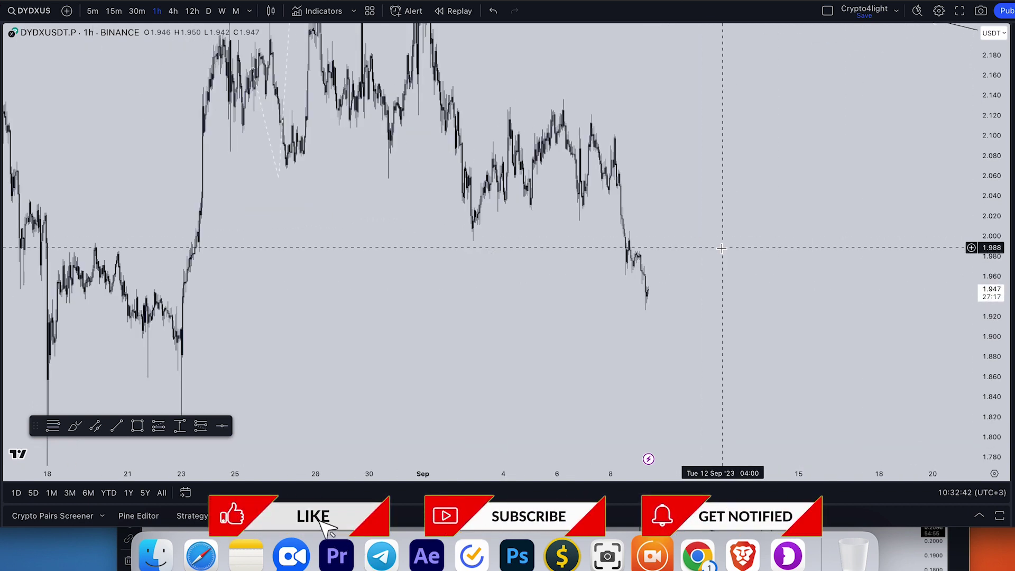
scroll(983, 318, down, 2)
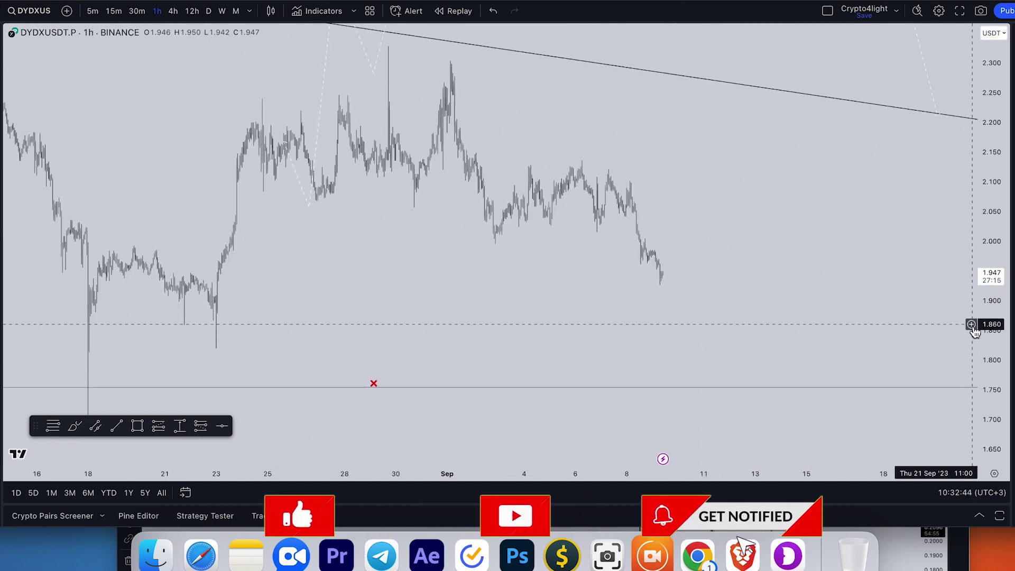
drag(394, 300, 325, 251)
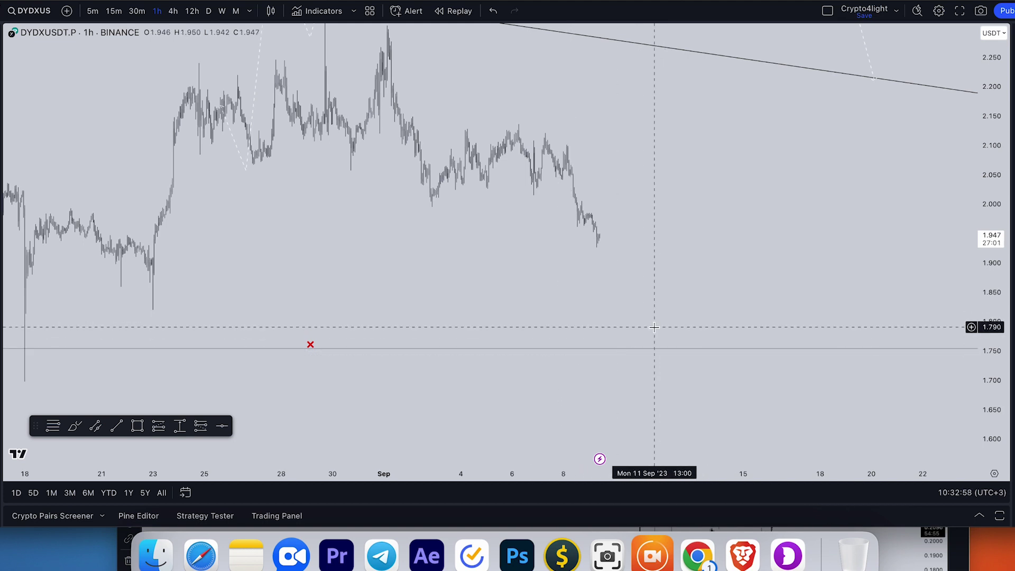
Start a price alert at the 1.809 level from the chart's context menu
right_click(687, 323)
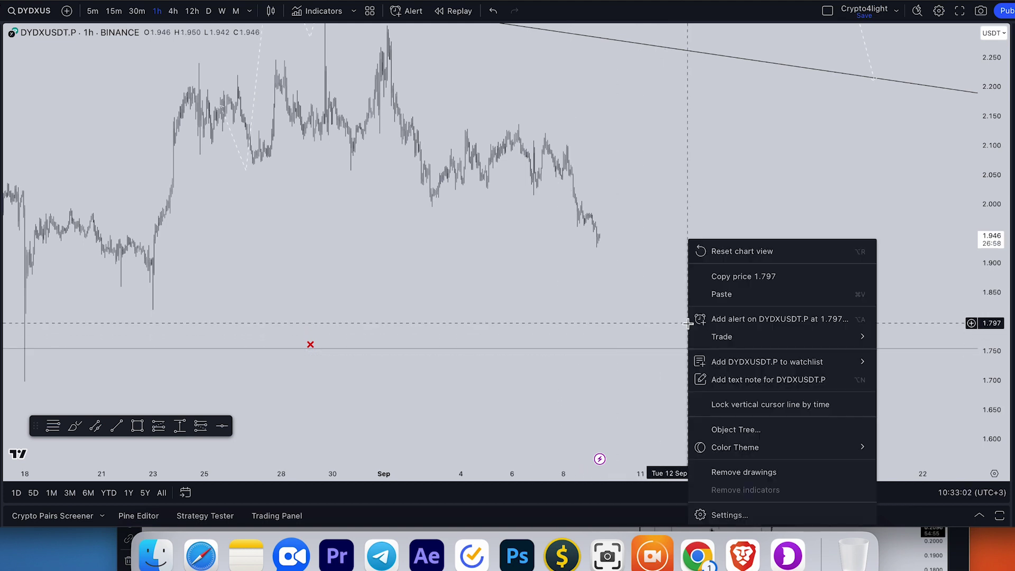
click(662, 317)
right_click(674, 316)
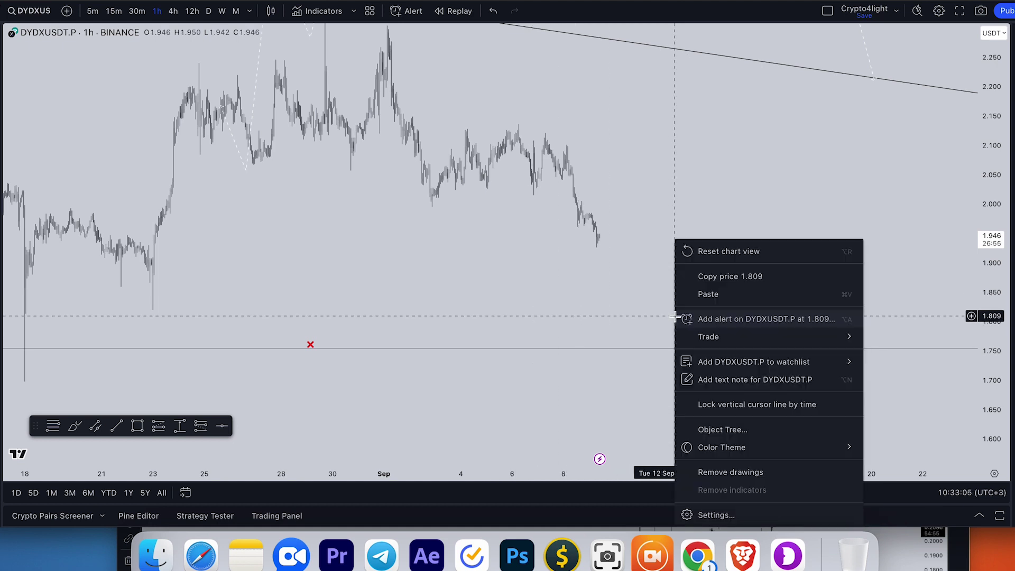
click(754, 320)
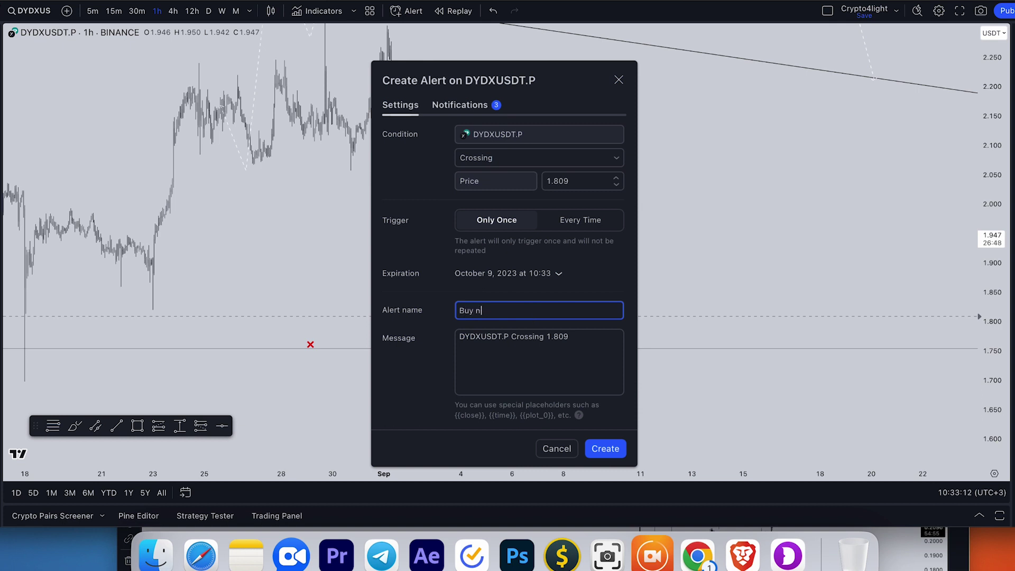
Set the alert message to 'Buy more dydx', create it, and sketch a projected price path
click(533, 338)
key(super+a)
key(BackSpace)
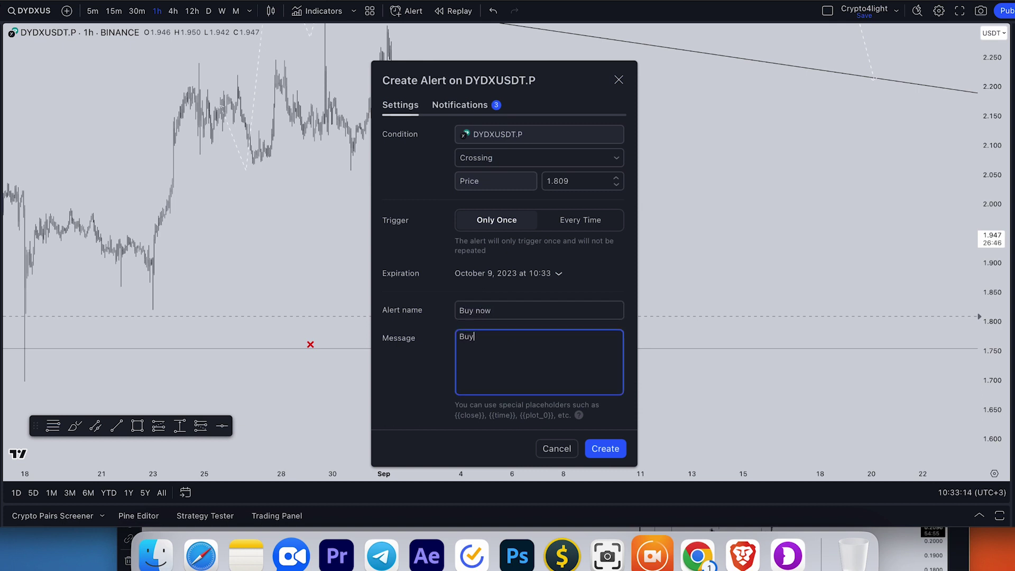
text(Buy more dydx)
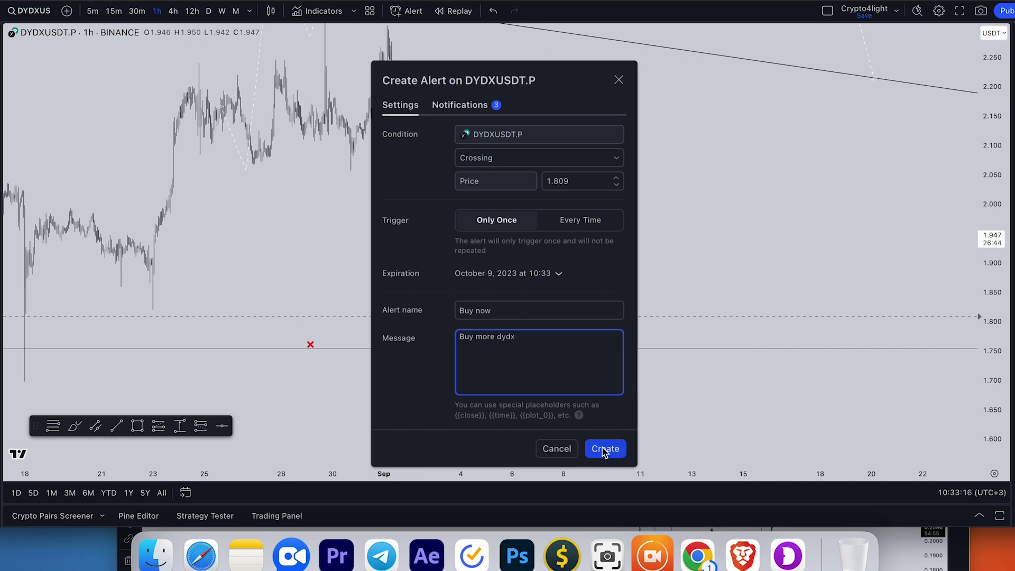
click(605, 448)
mouse_move(558, 236)
mouse_down()
mouse_move(563, 228)
mouse_move(570, 247)
mouse_move(624, 260)
mouse_move(680, 325)
mouse_up()
scroll(681, 324, down, 1)
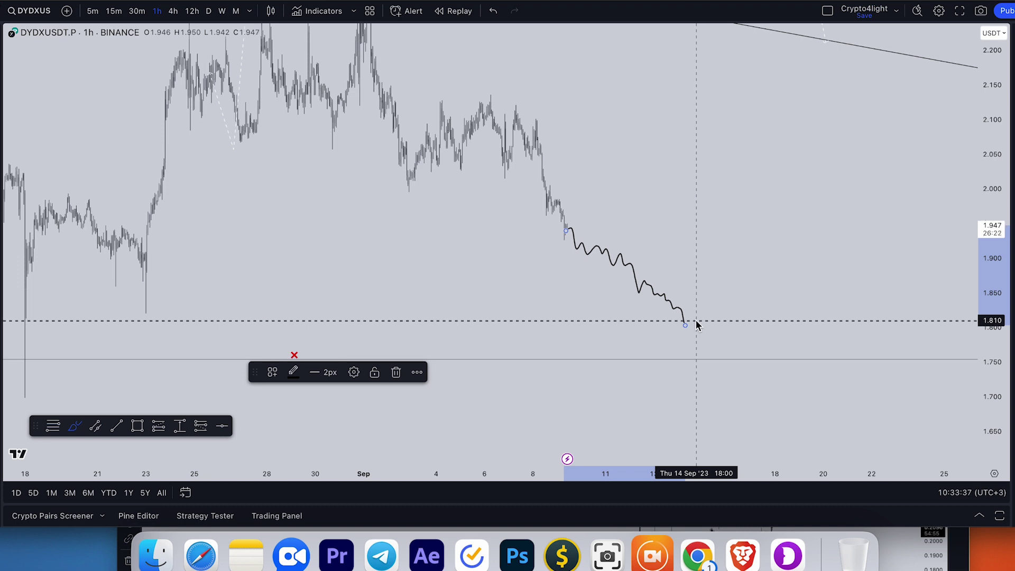
scroll(696, 325, down, 2)
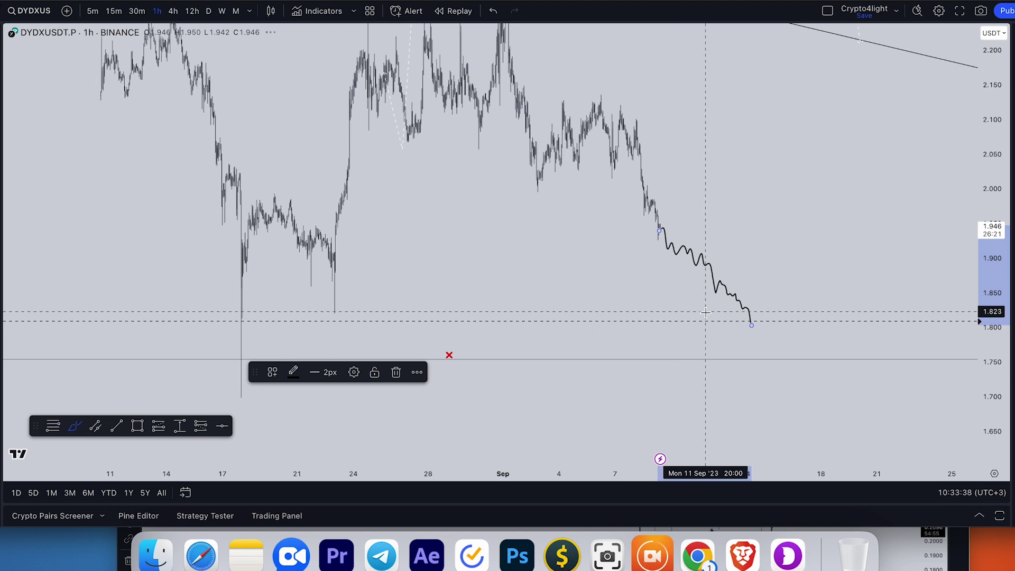
click(496, 11)
scroll(530, 189, up, 1)
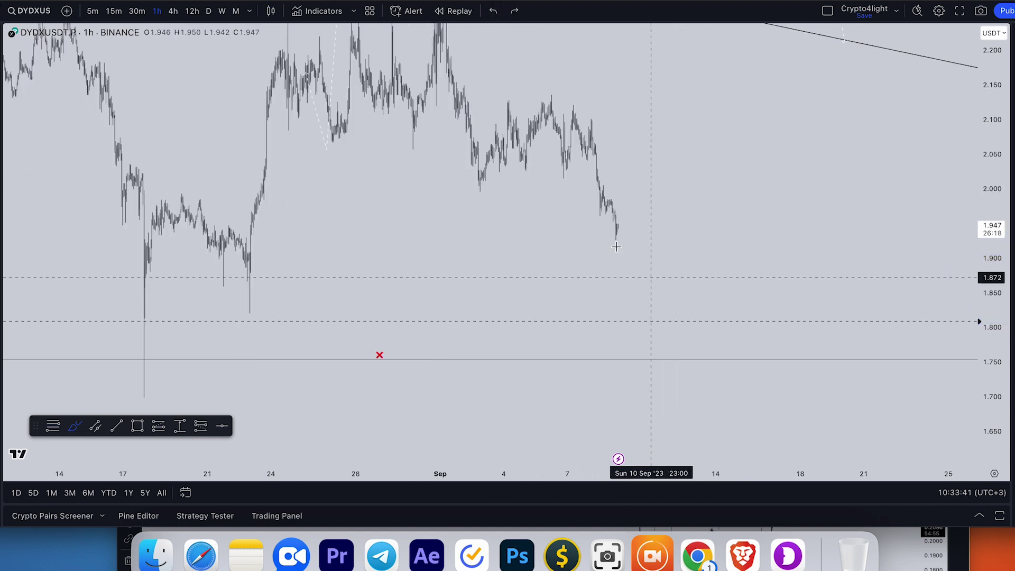
mouse_move(616, 246)
mouse_down()
mouse_move(621, 228)
mouse_move(689, 323)
mouse_move(704, 306)
mouse_move(728, 378)
mouse_up()
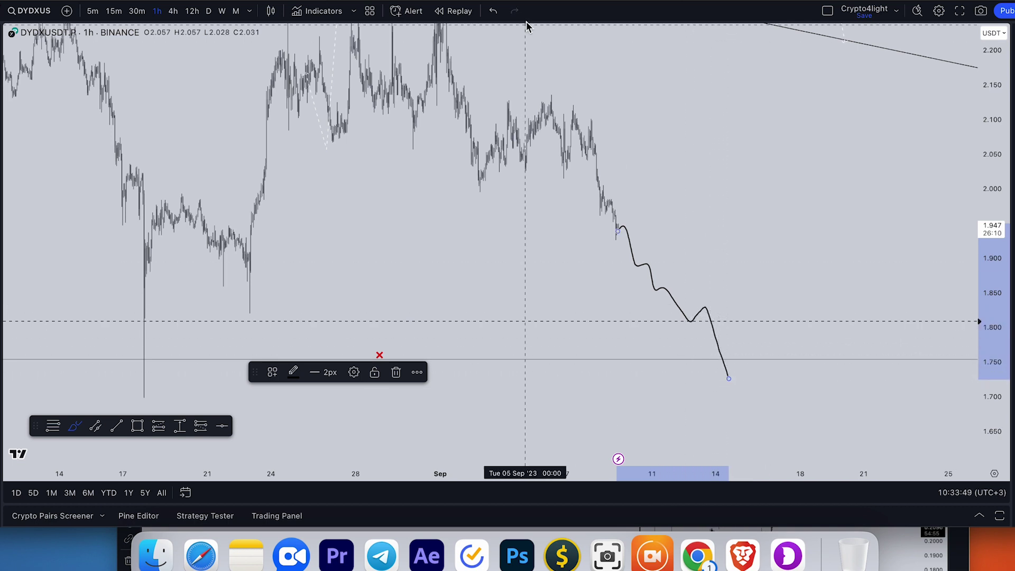
click(494, 10)
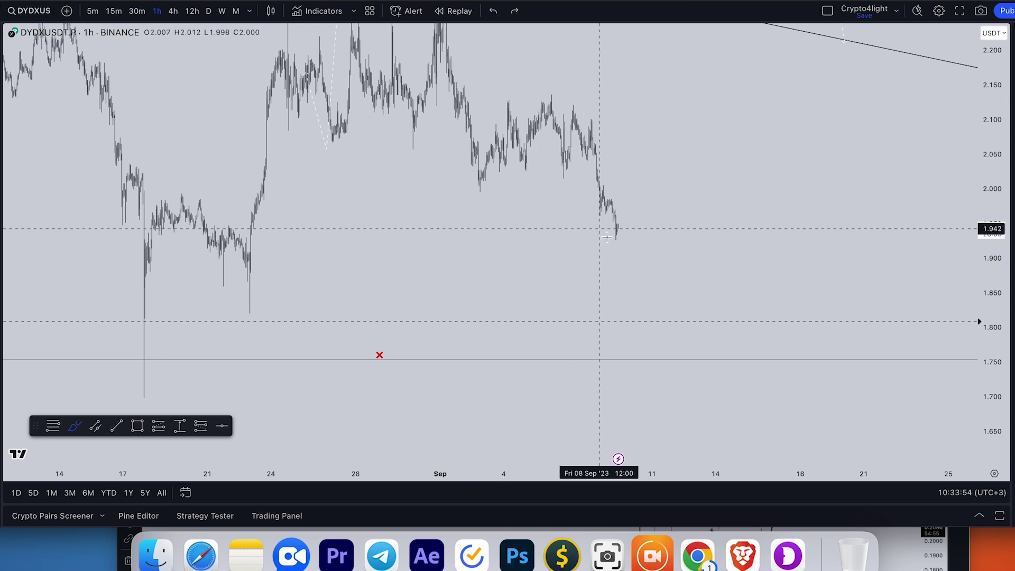
mouse_move(610, 235)
mouse_down()
mouse_move(626, 221)
mouse_move(679, 292)
mouse_move(691, 332)
mouse_up()
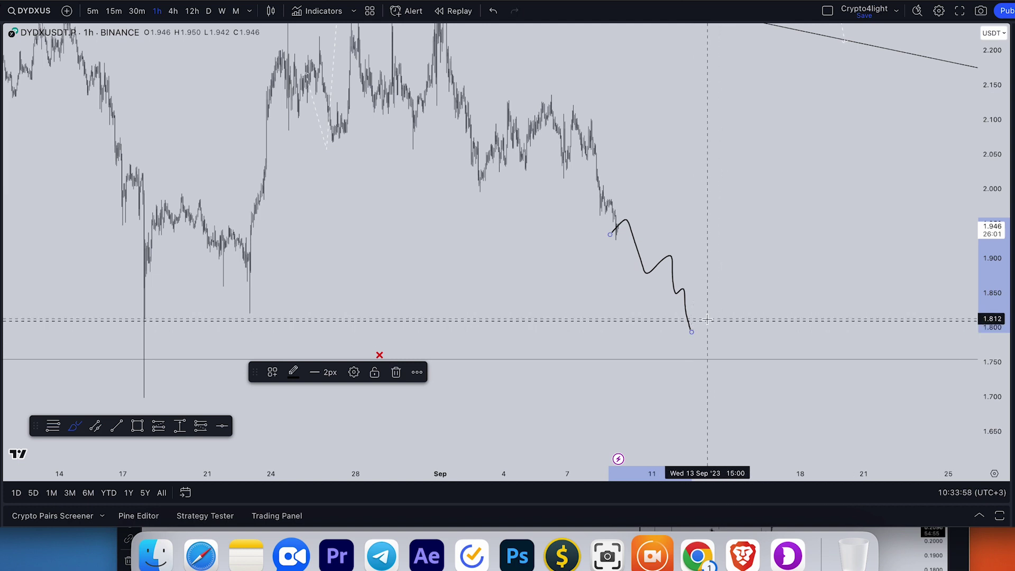
mouse_move(712, 322)
mouse_down()
mouse_move(674, 324)
mouse_move(695, 332)
mouse_up()
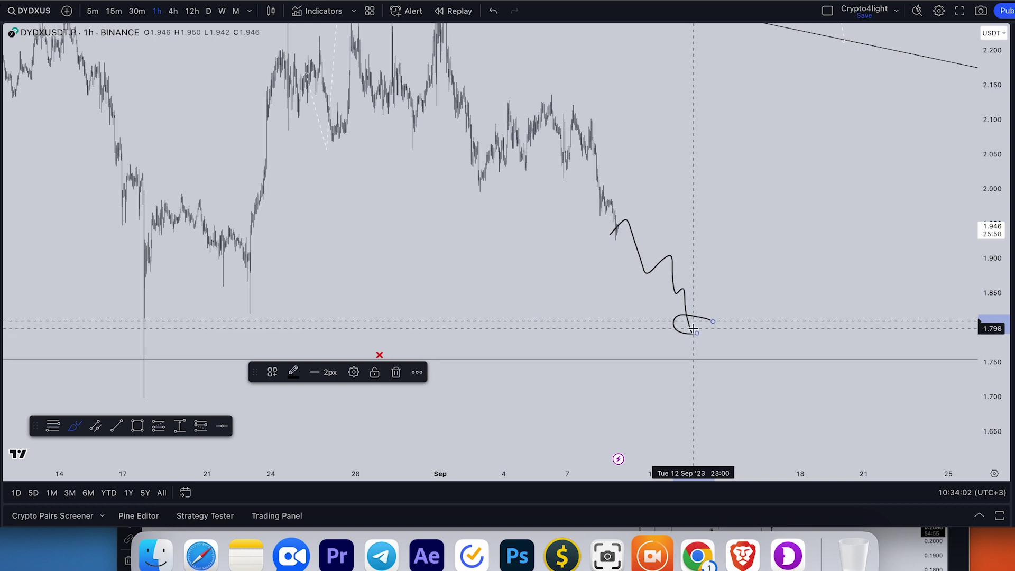
click(494, 11)
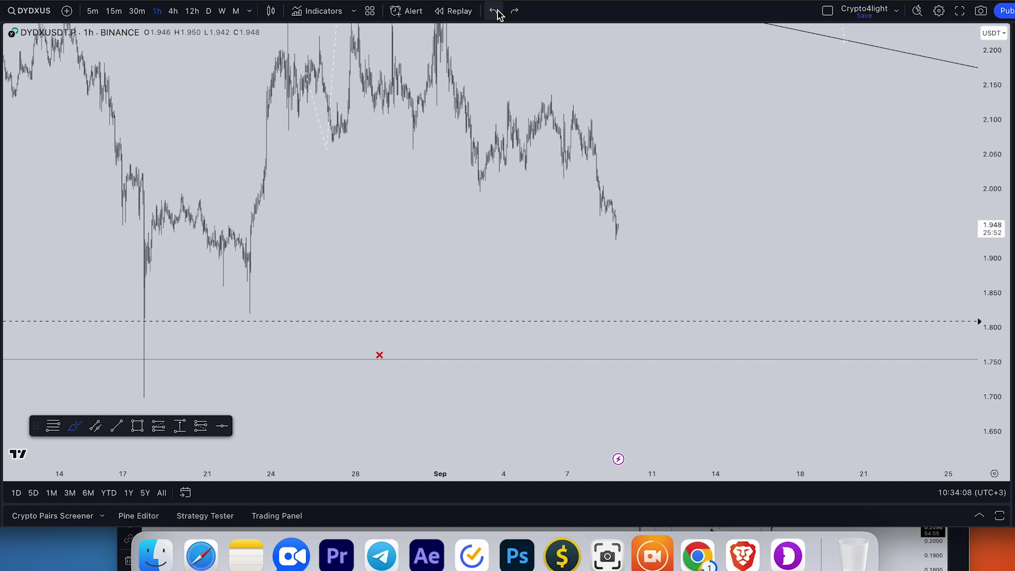
Switch DYDXUSDT.P to 12h and frame the descending trendline from the Feb 2023 high
scroll(532, 153, down, 1)
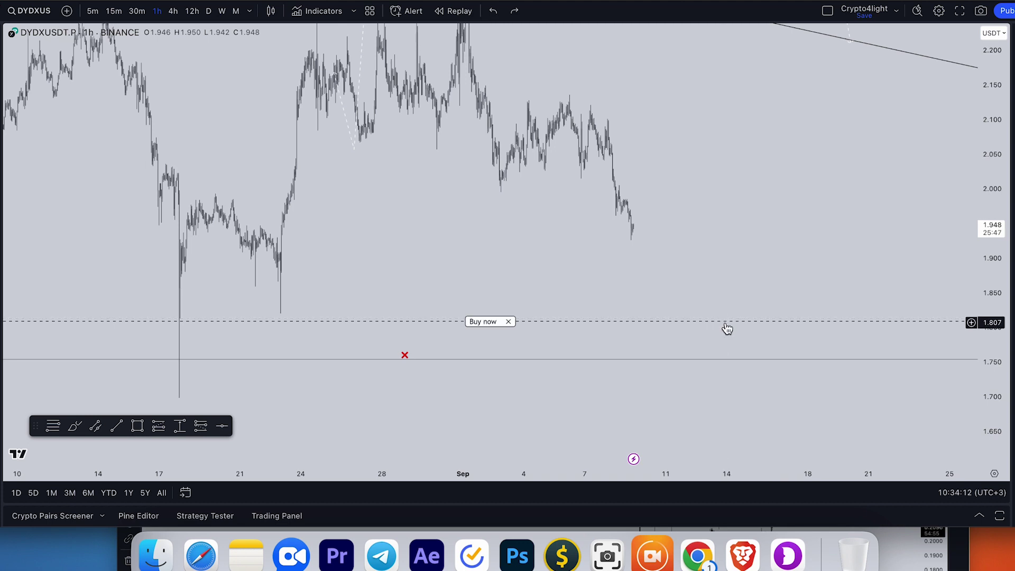
scroll(673, 211, down, 2)
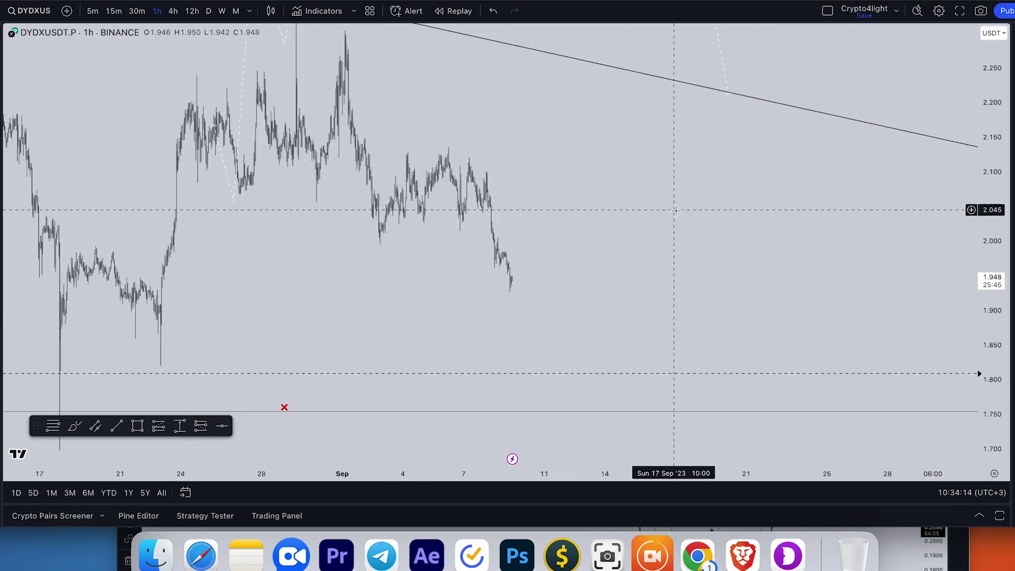
click(191, 11)
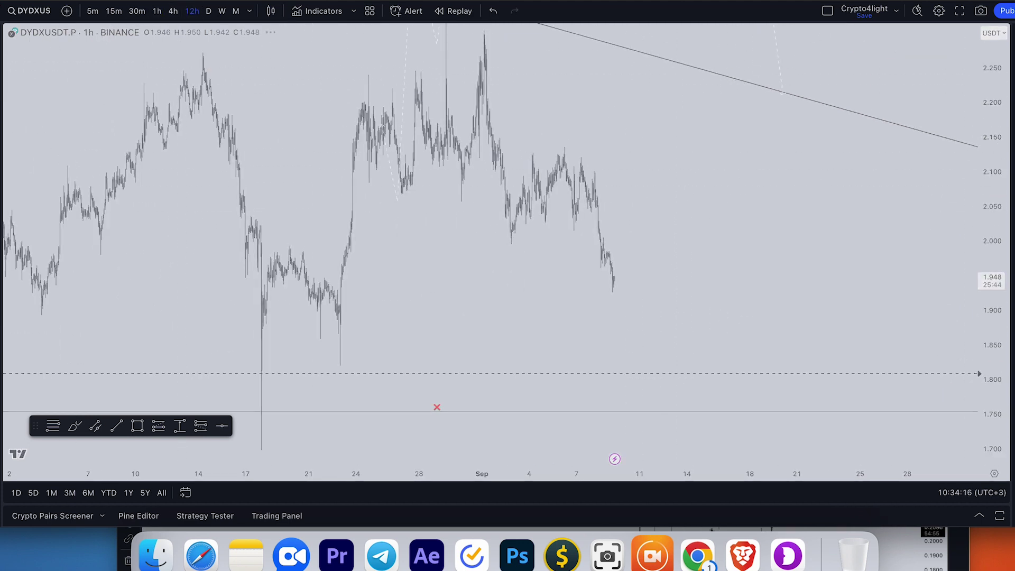
drag(743, 206, 763, 249)
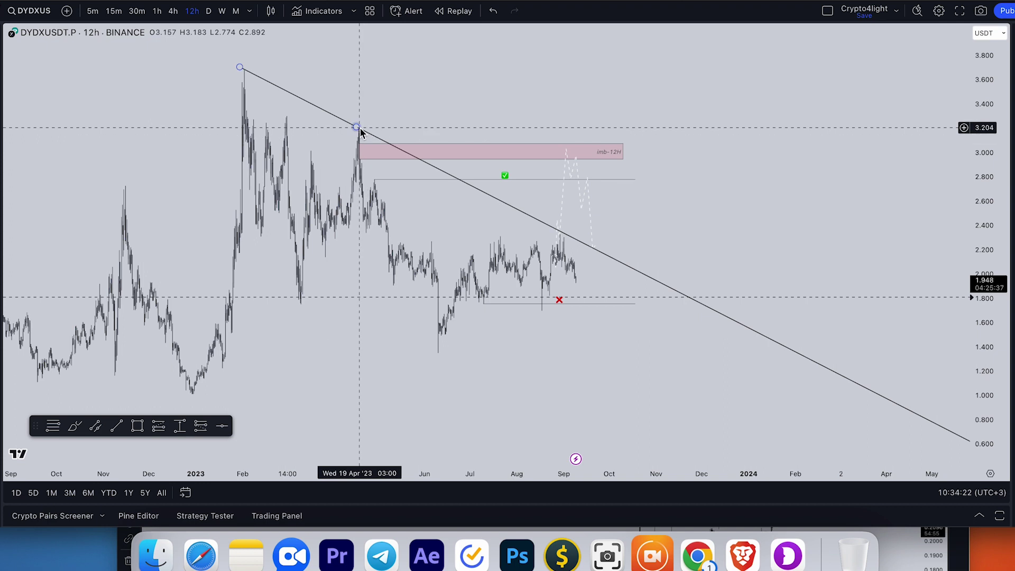
scroll(743, 204, up, 5)
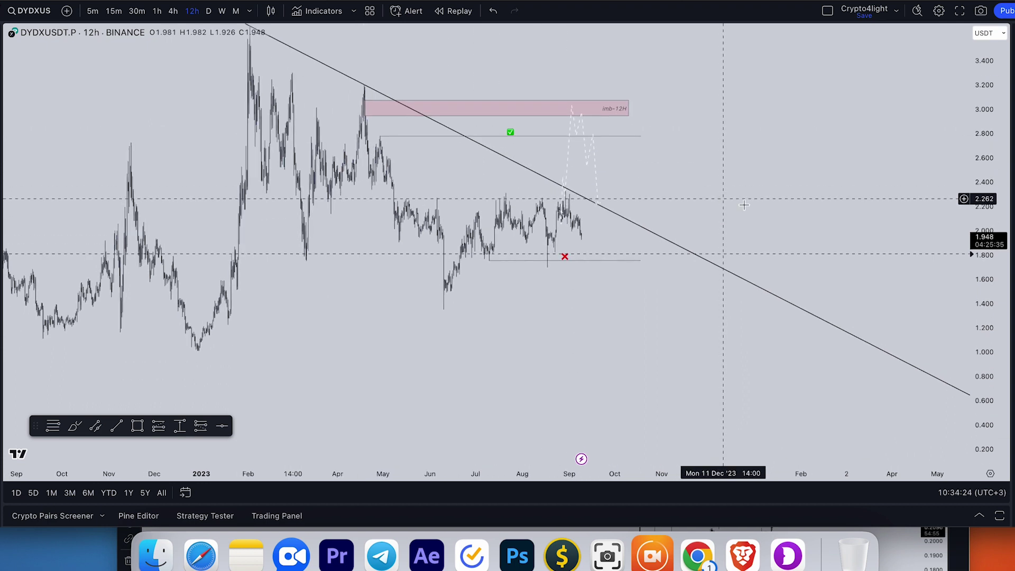
scroll(804, 212, up, 5)
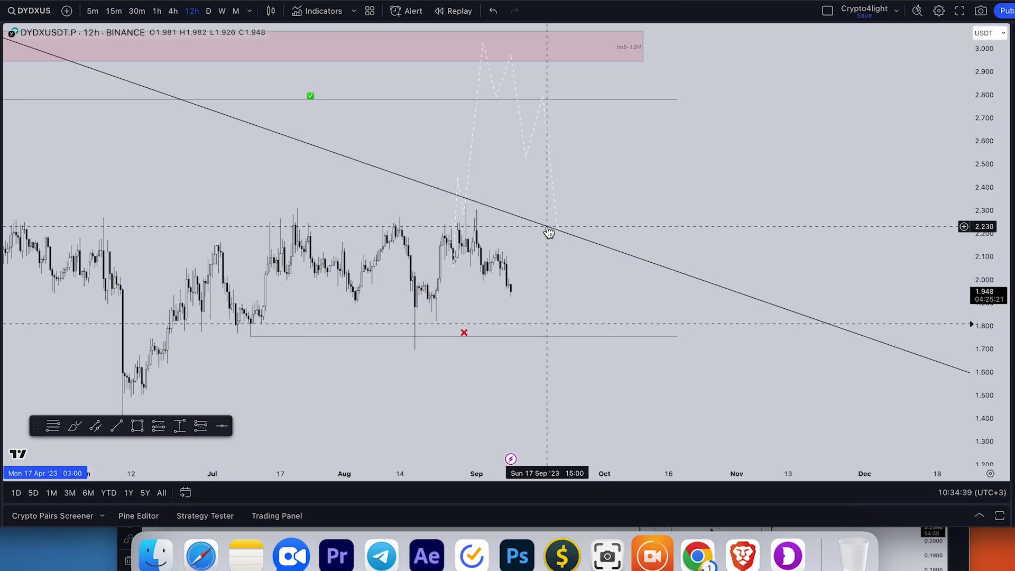
Create a one-time alert named Sell at 2.230 with the message 'sell dydx now'
right_click(548, 233)
click(594, 297)
click(574, 183)
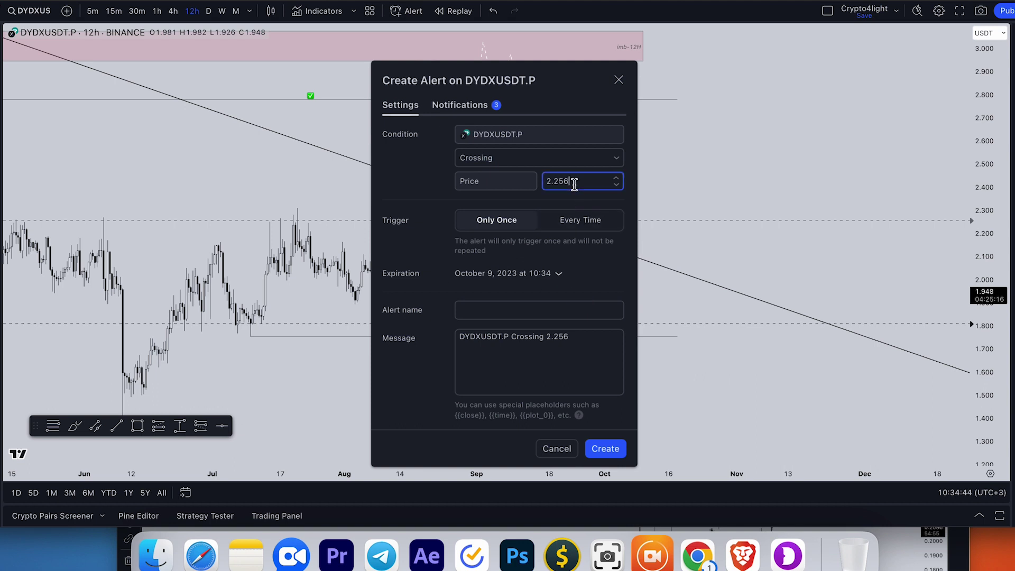
text(3)
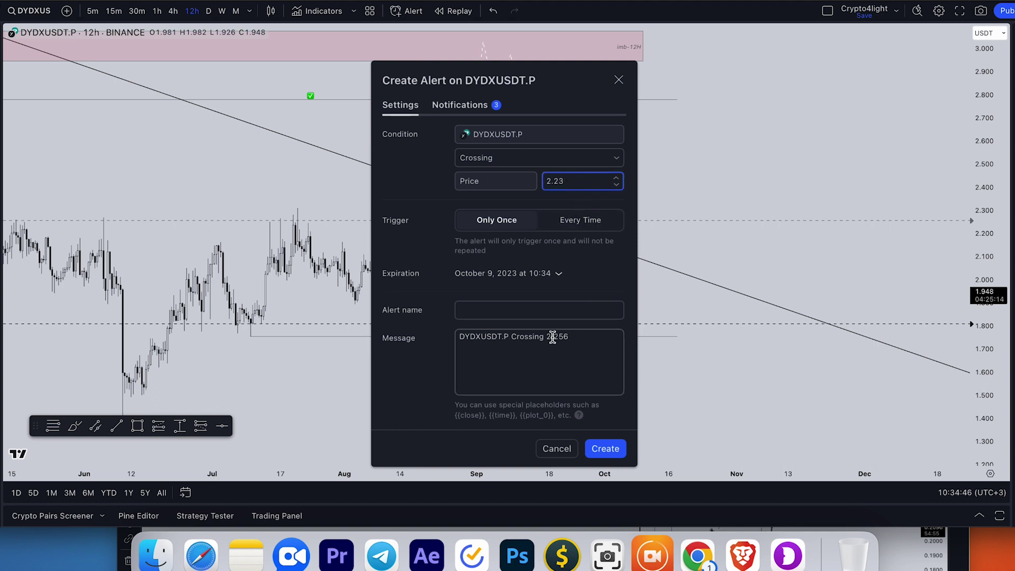
click(546, 309)
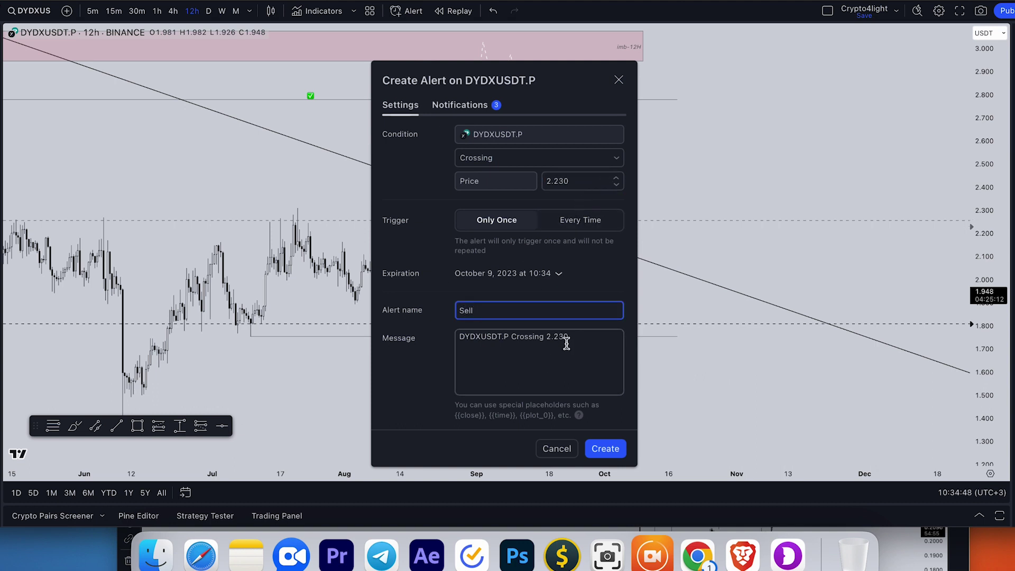
key(Tab)
text(sell)
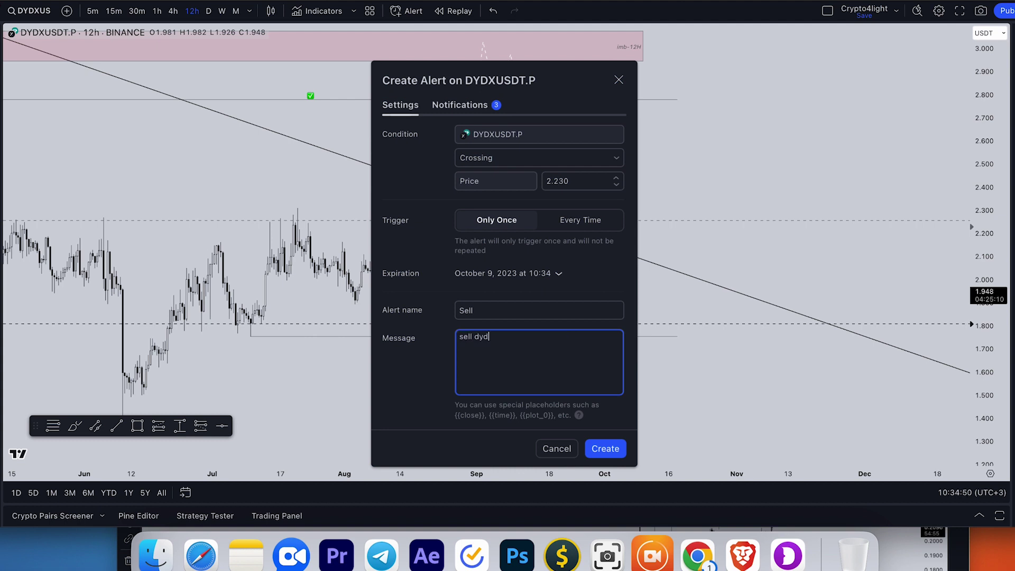
click(622, 448)
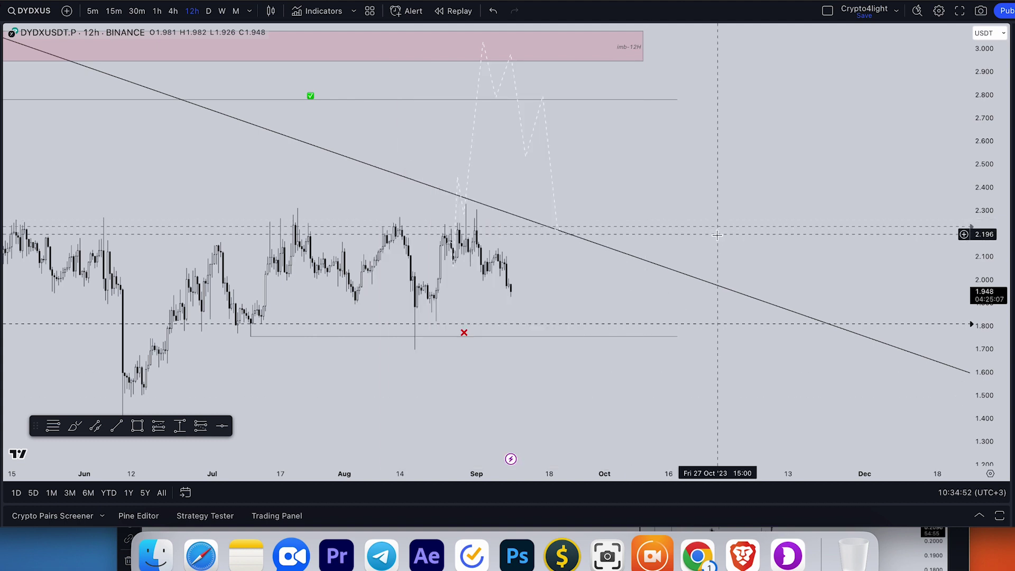
Add a one-time alert 'sell 25%' at 2.124 with the message 'sell 25% dydx'
right_click(633, 250)
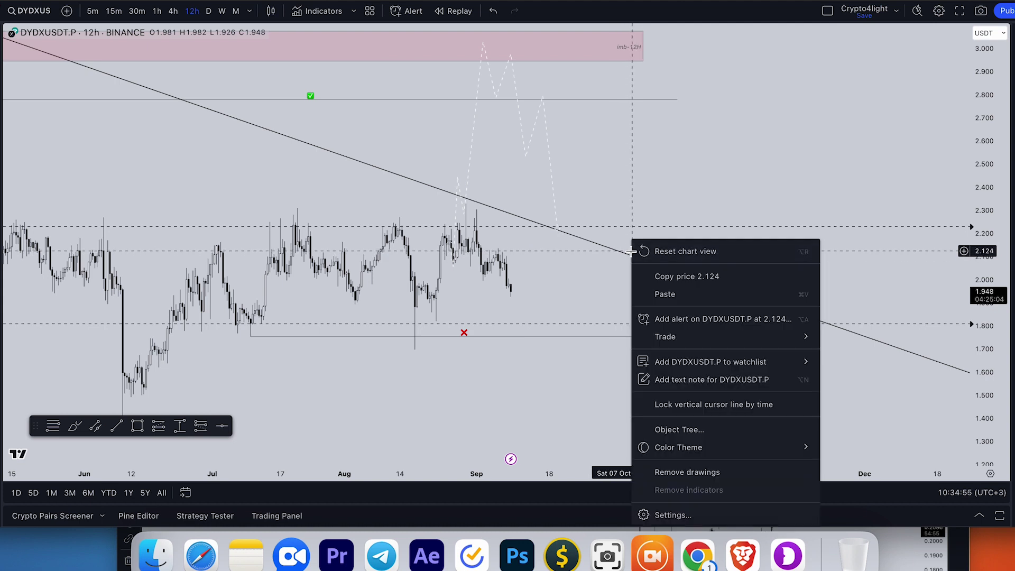
click(702, 321)
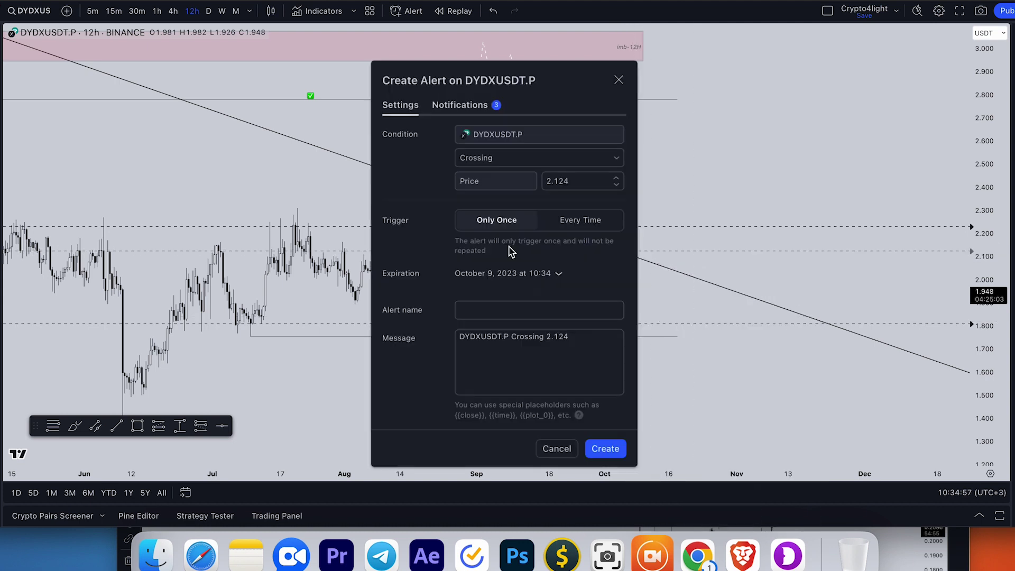
click(531, 315)
text(sell 25%)
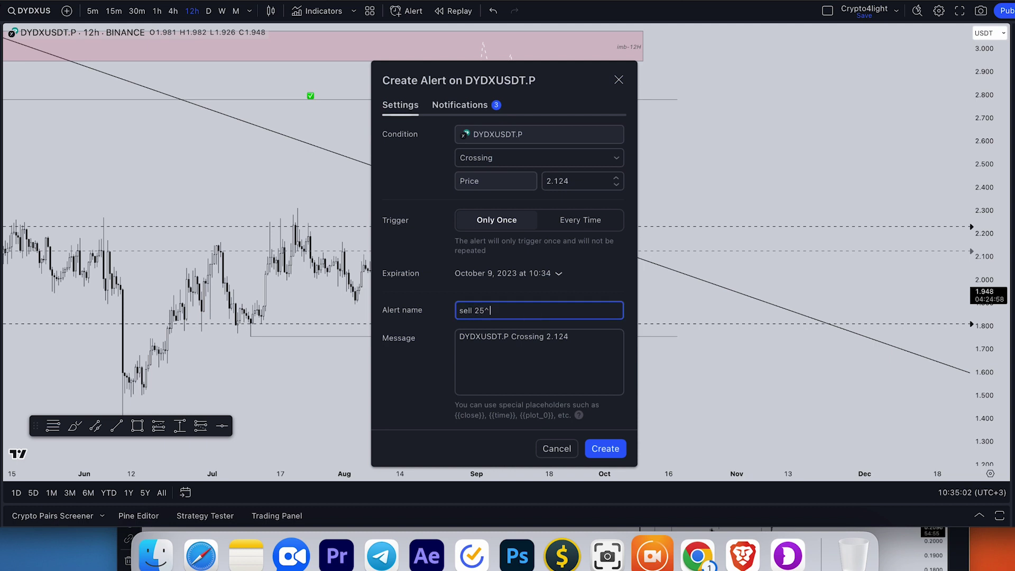
triple_click(581, 338)
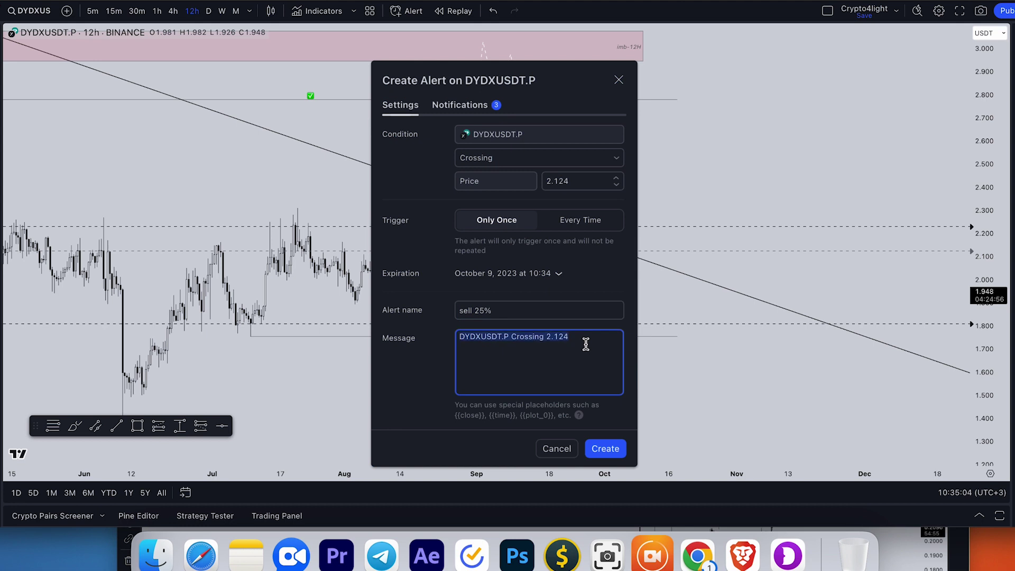
text(sell 25% dydx)
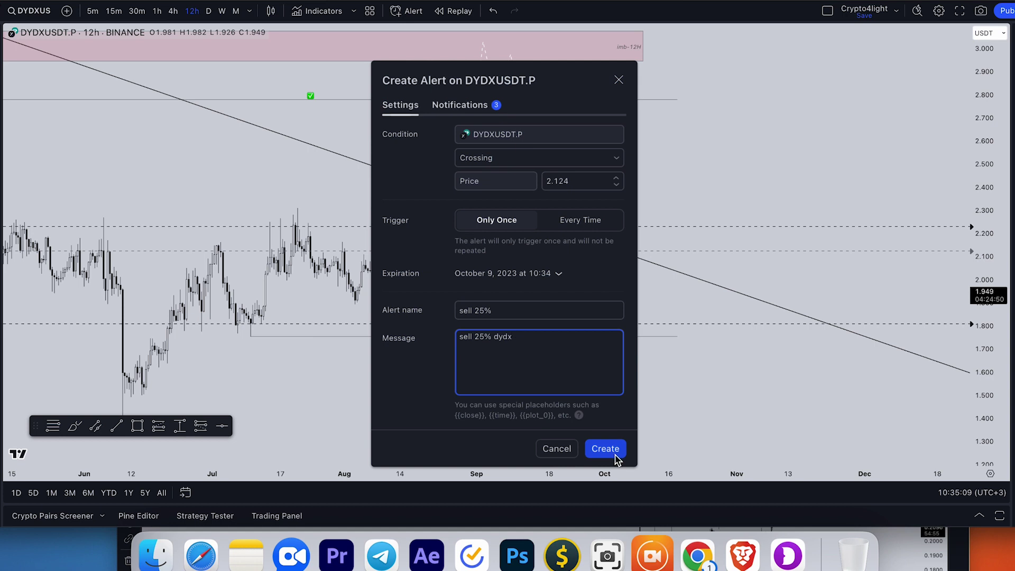
click(612, 449)
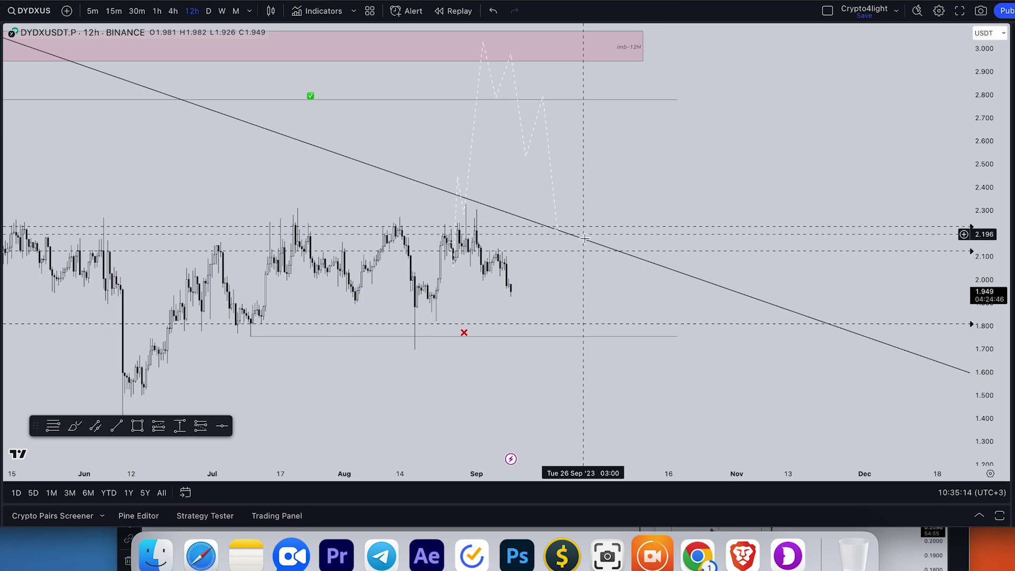
Delete the sell 25%, Sell and Buy now alerts from the chart, confirming each removal
click(506, 252)
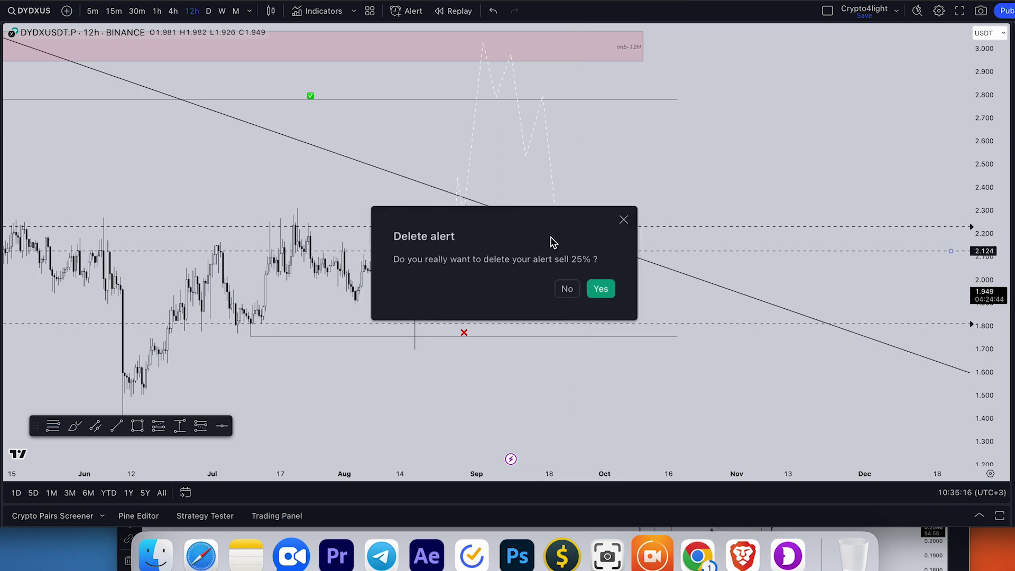
click(594, 290)
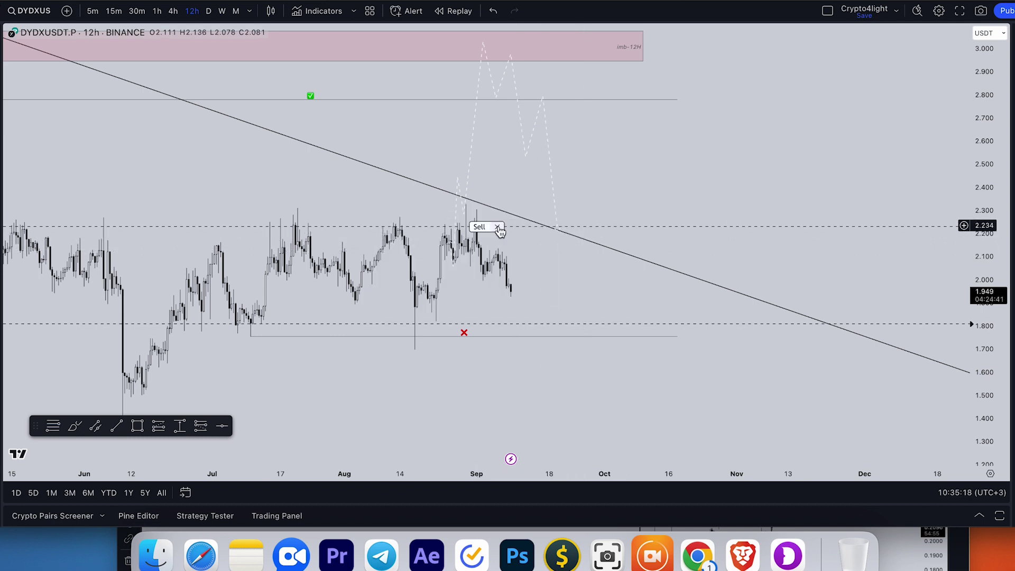
click(501, 227)
click(600, 289)
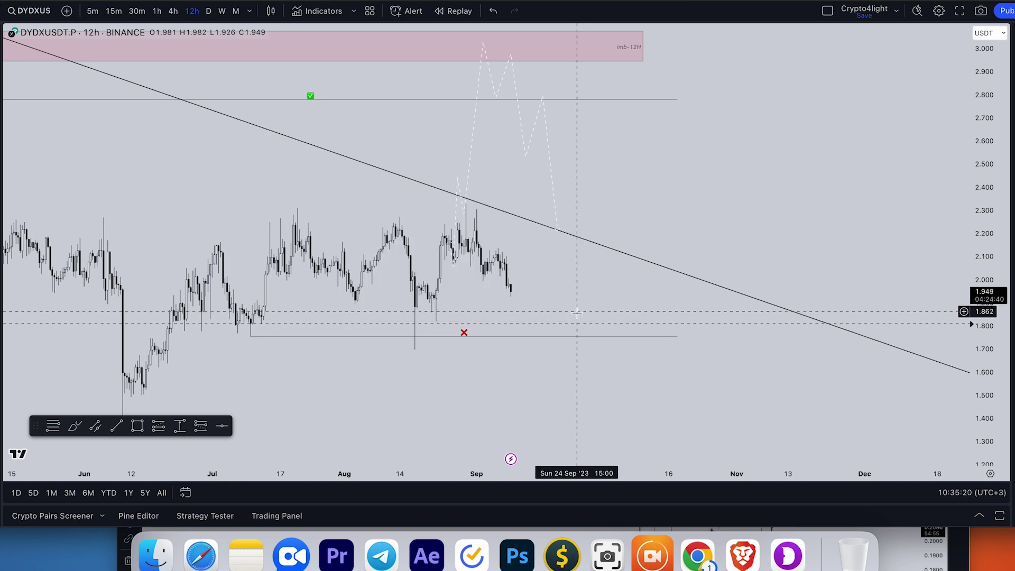
click(504, 325)
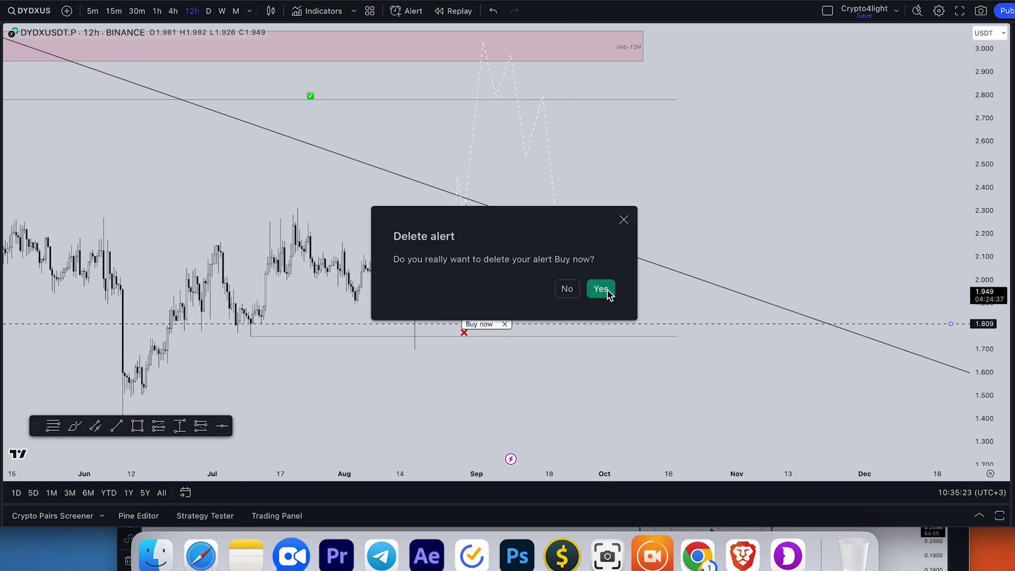
click(601, 290)
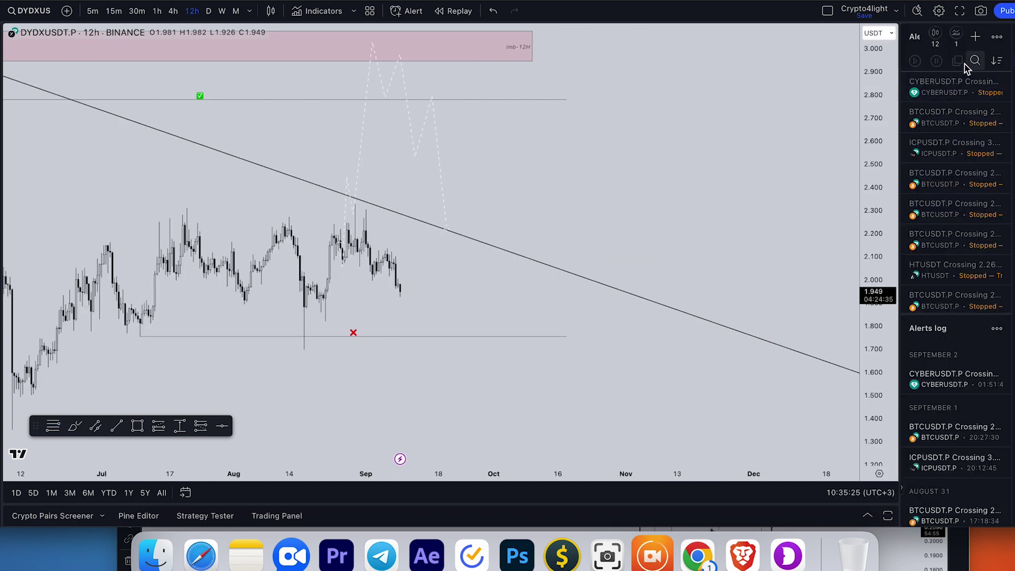
mouse_move(945, 104)
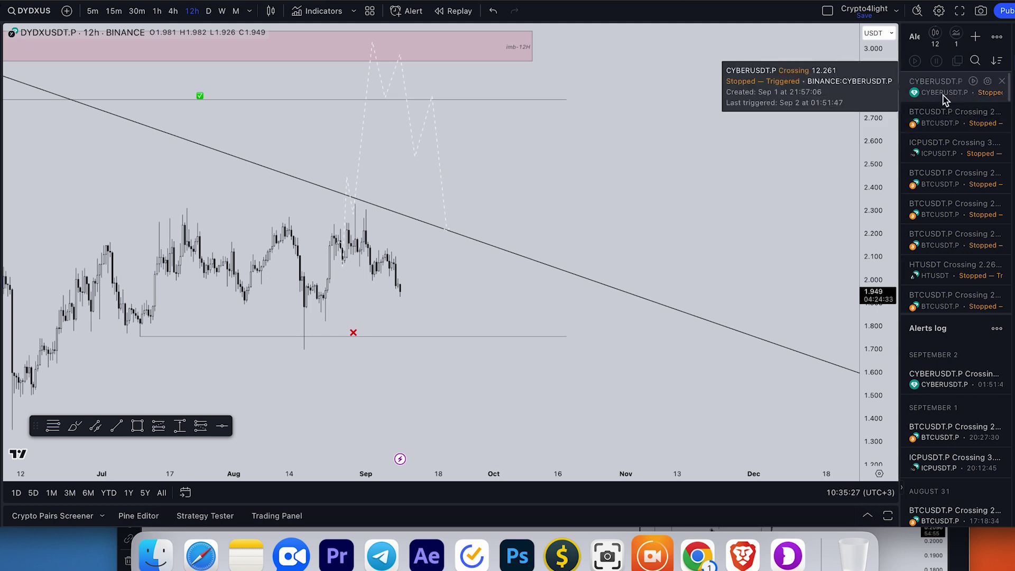
scroll(945, 122, down, 10)
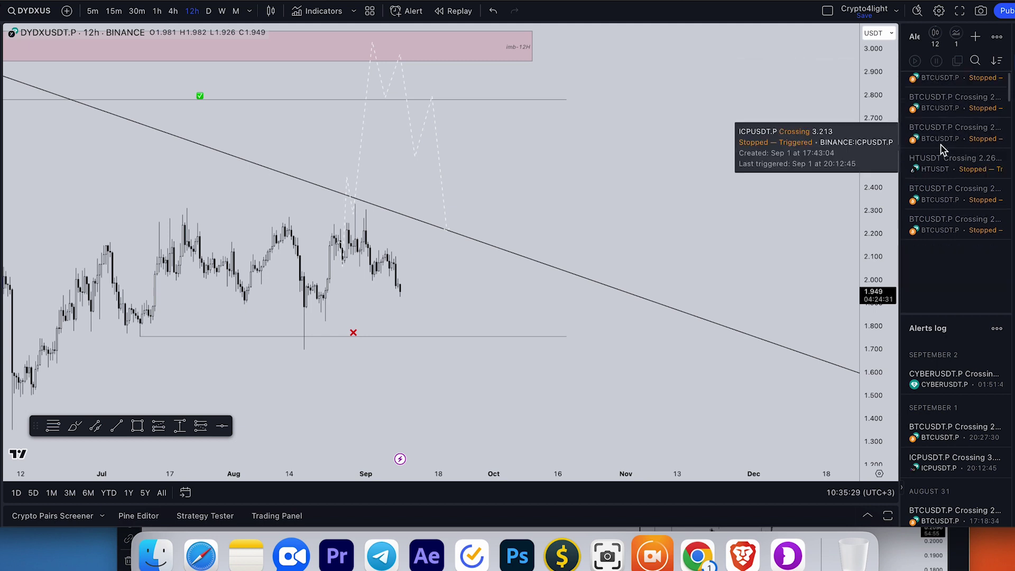
scroll(940, 147, down, 5)
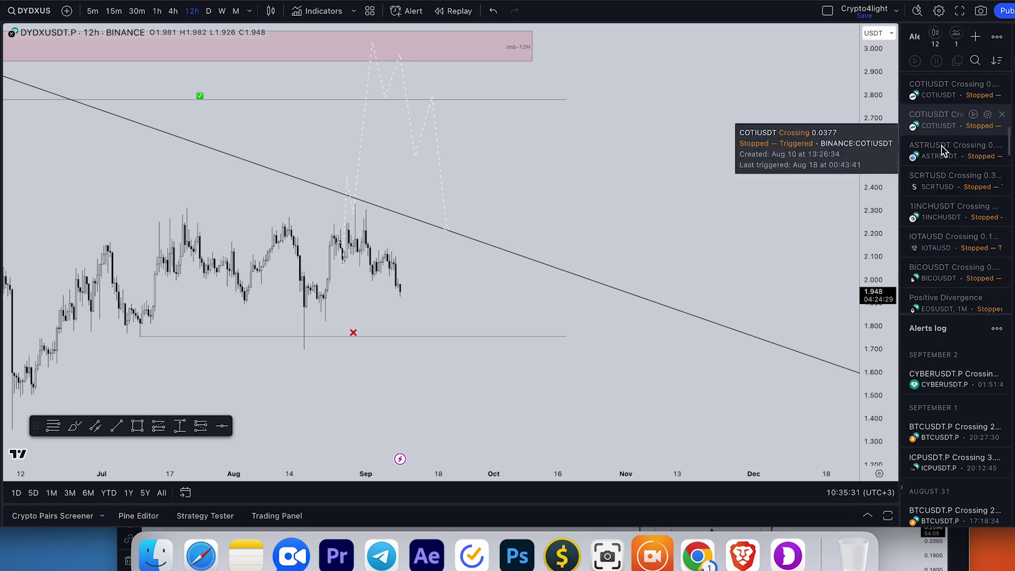
scroll(948, 175, down, 5)
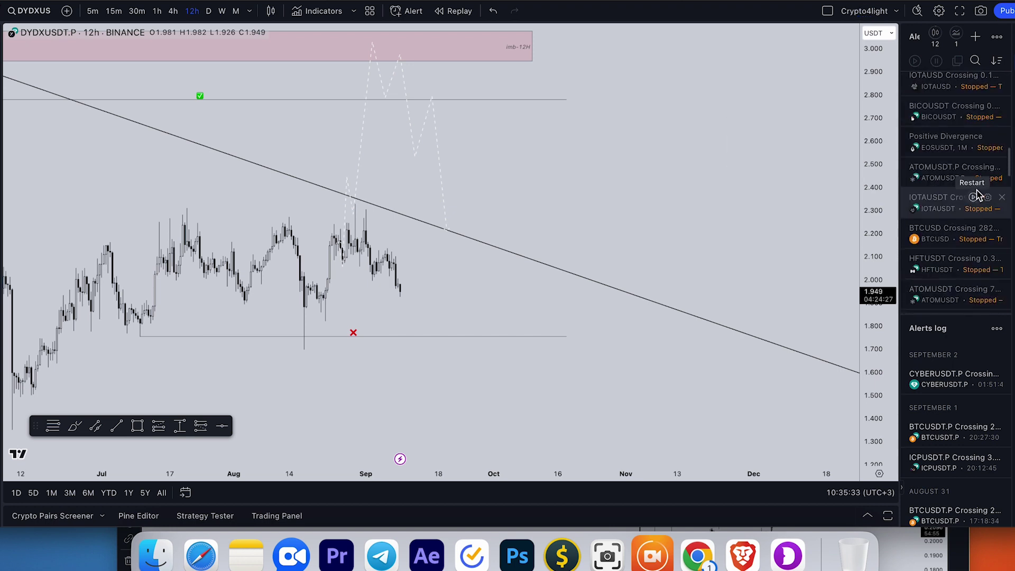
scroll(953, 200, down, 5)
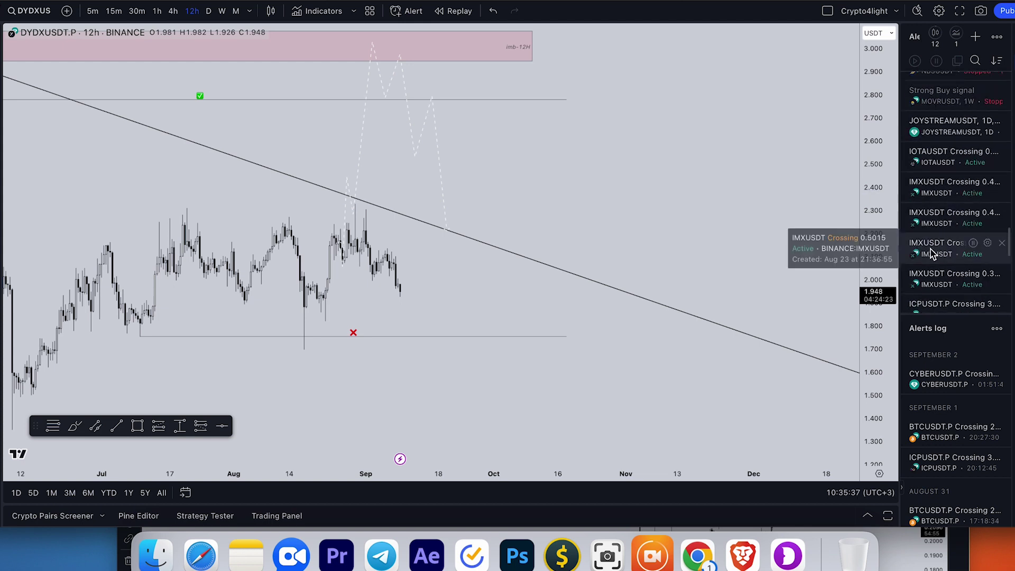
mouse_move(935, 215)
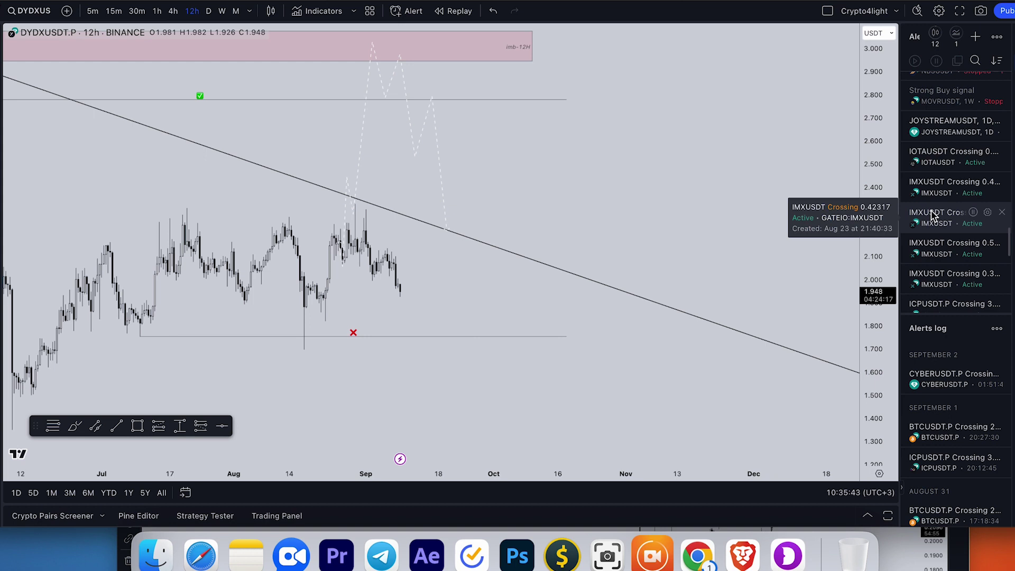
scroll(931, 212, down, 1)
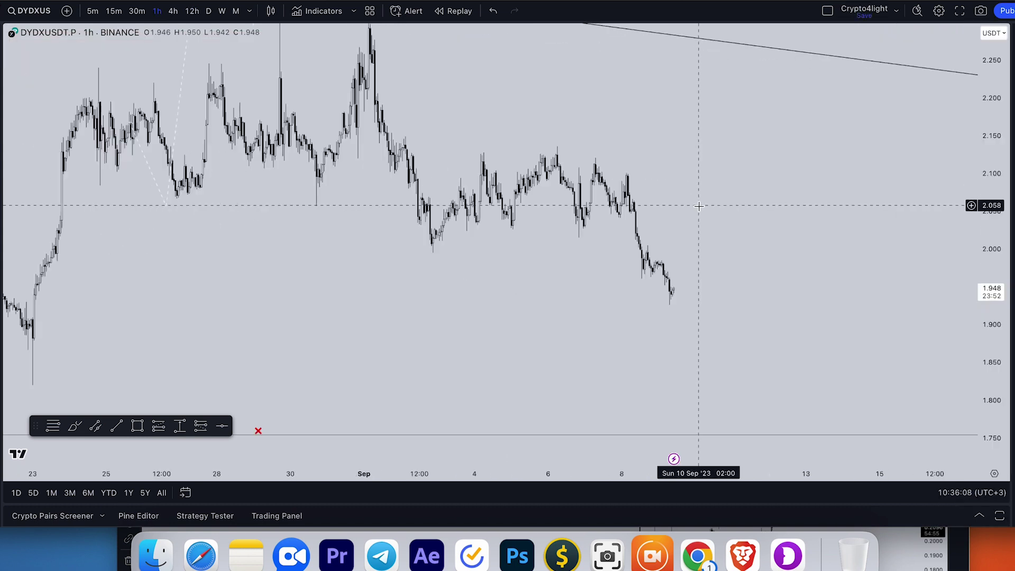
Draw a horizontal line from the 2.136 high and apply the Buyside Liquidity template
scroll(686, 209, right, 10)
scroll(544, 209, left, 8)
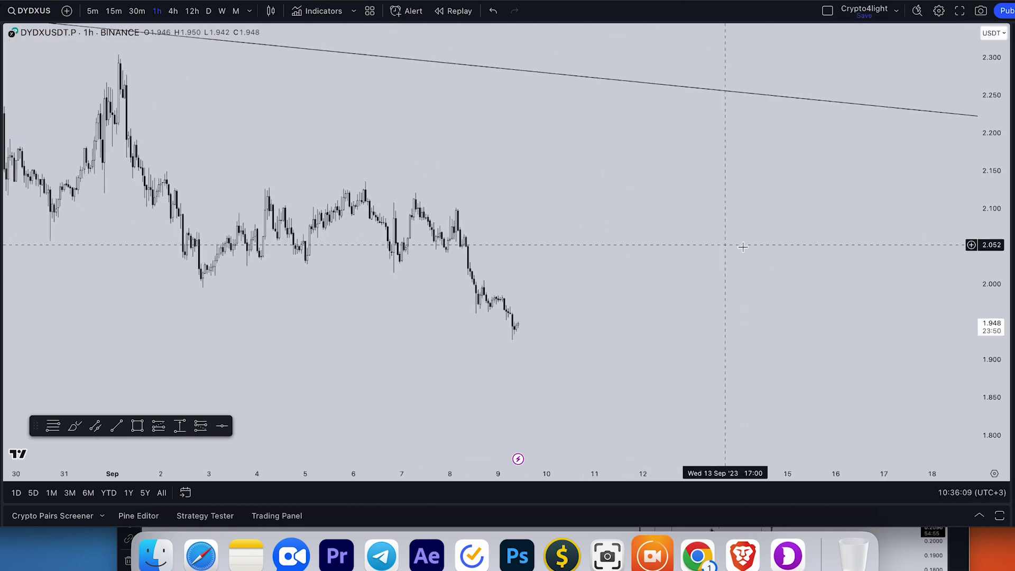
scroll(743, 247, up, 5)
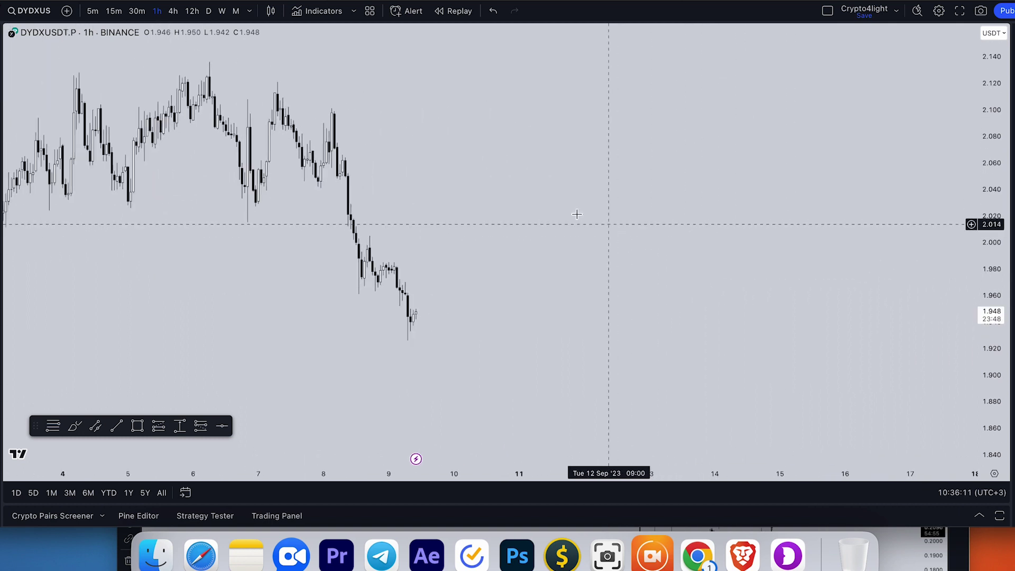
scroll(329, 146, left, 3)
key(alt+t)
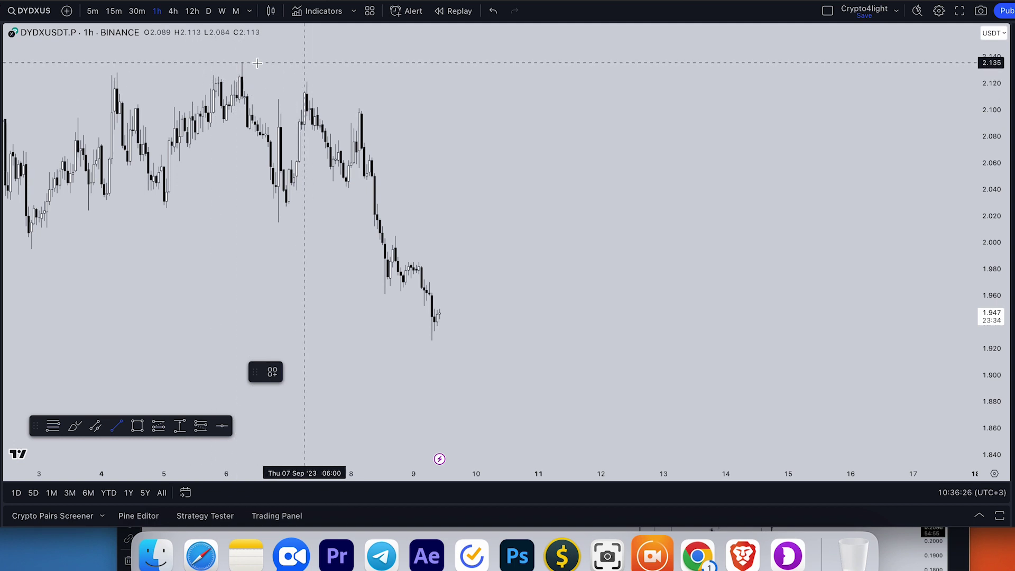
drag(241, 62, 770, 63)
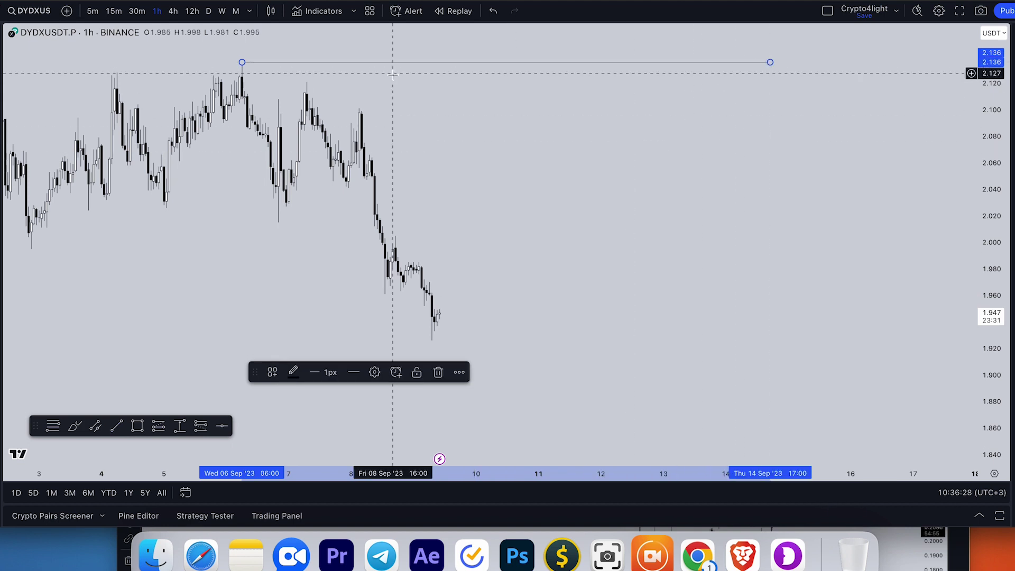
click(273, 372)
click(288, 372)
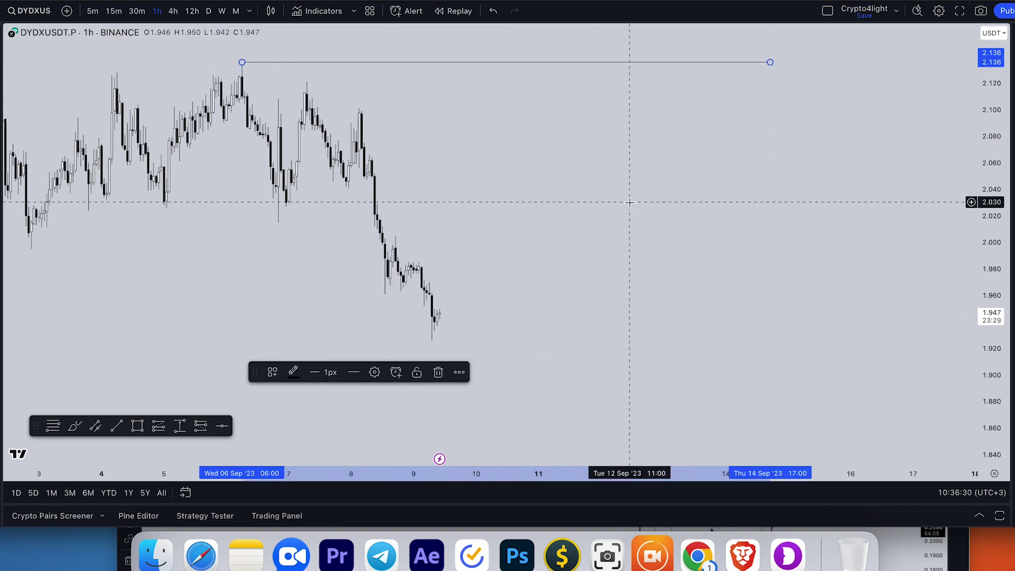
Switch the chart to the 4h timeframe by typing 4h
scroll(621, 215, right, 5)
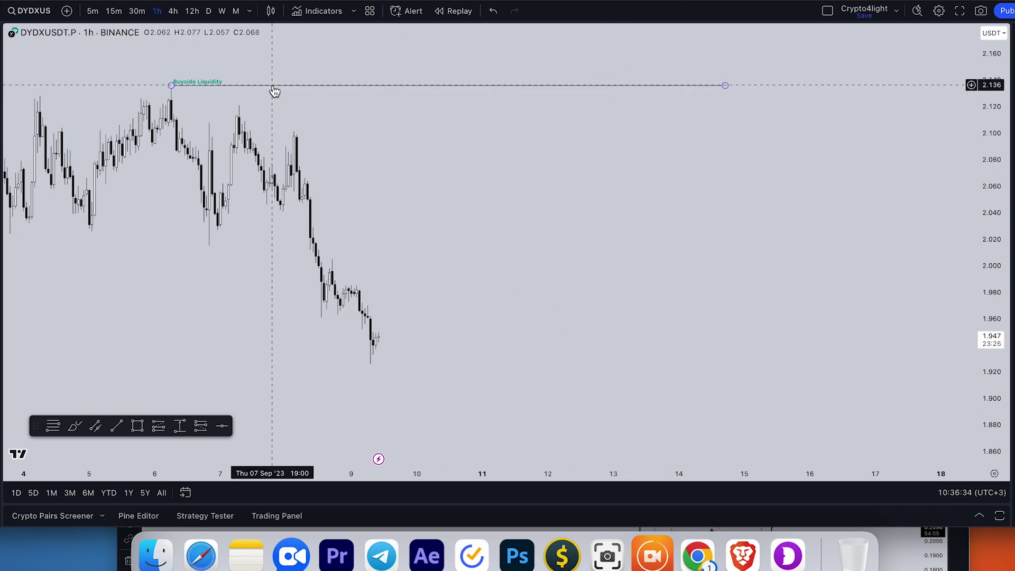
text(4h)
key(Return)
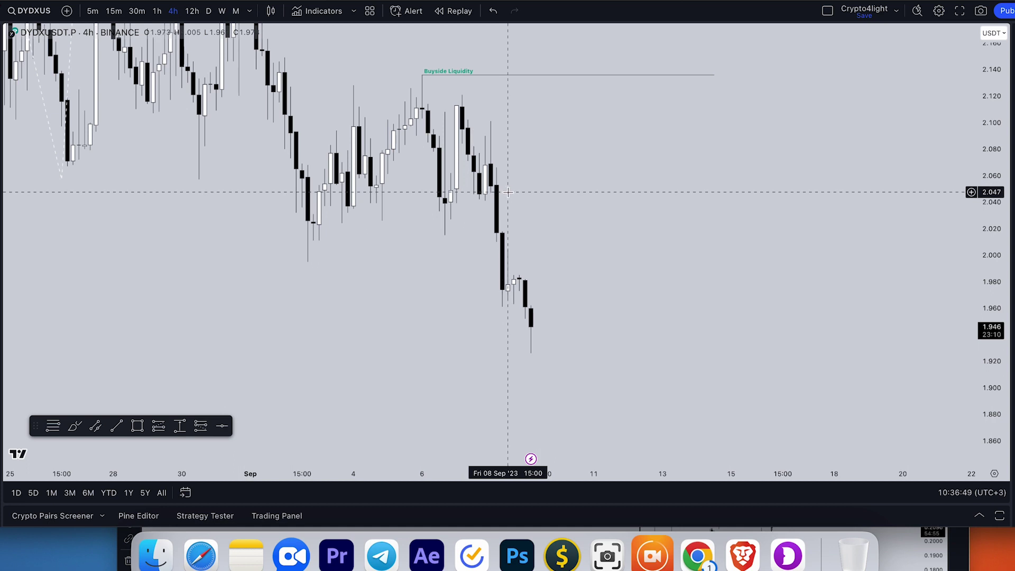
Box the 2.047–2.018 price gap with a rectangle and apply the 4H FVG style
scroll(601, 222, right, 2)
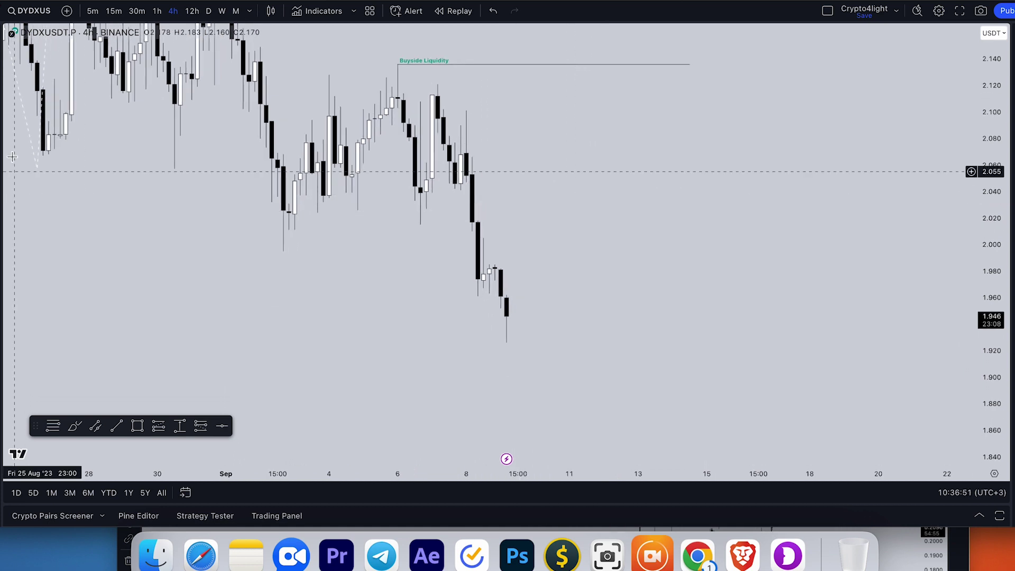
click(137, 426)
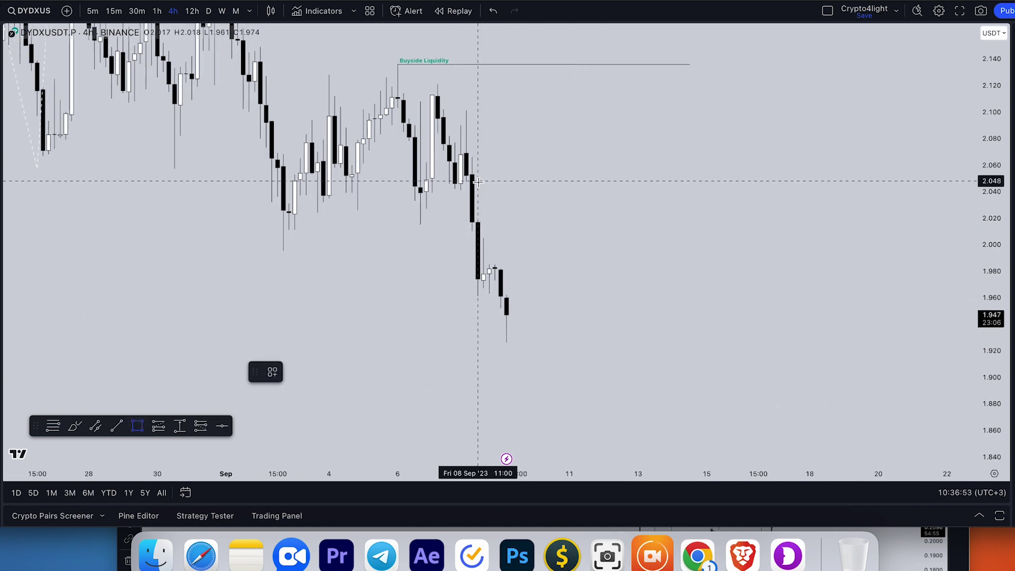
mouse_move(477, 182)
mouse_down()
mouse_move(512, 220)
mouse_move(460, 202)
mouse_move(754, 174)
mouse_move(707, 182)
mouse_up()
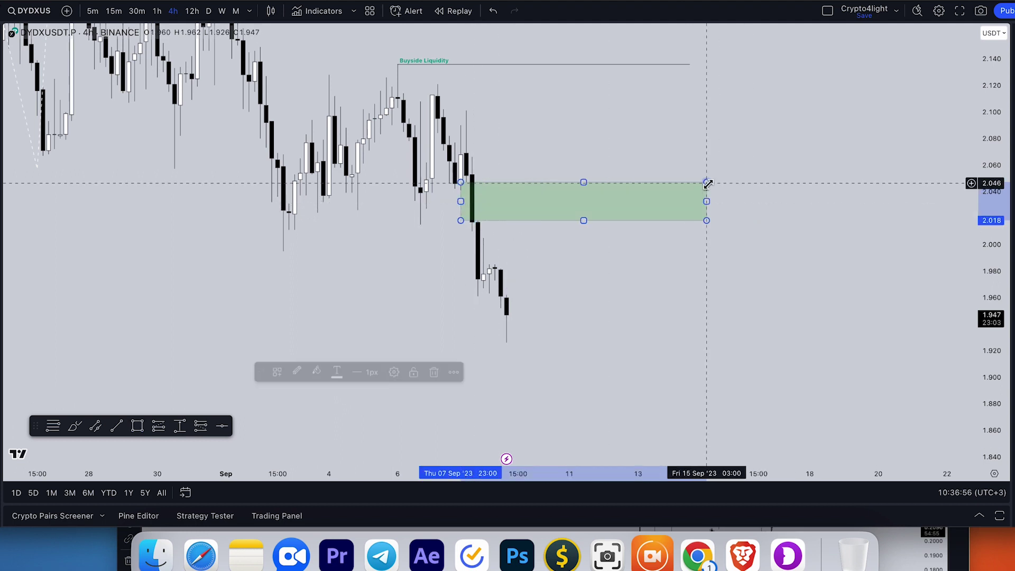
click(272, 372)
click(295, 386)
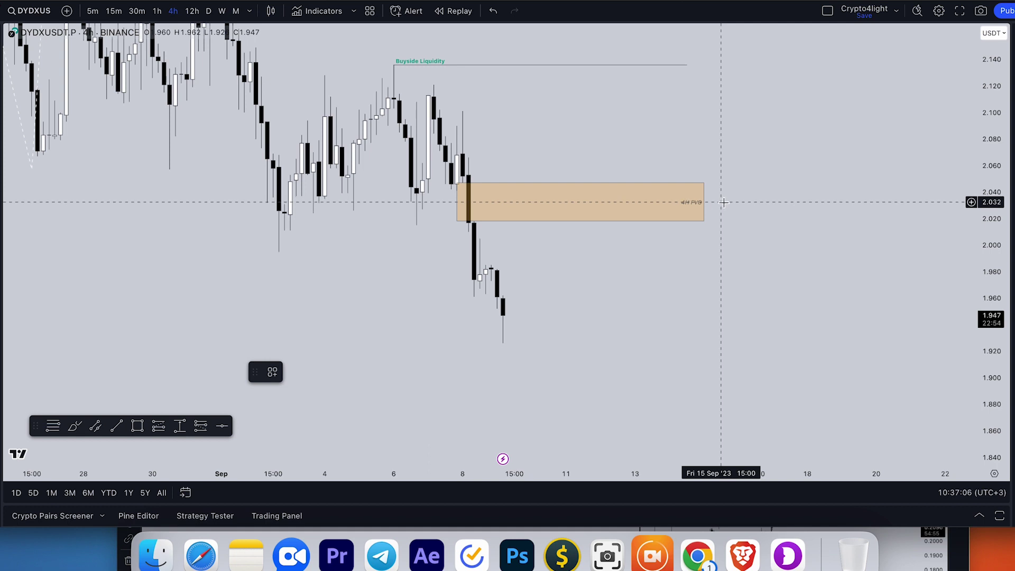
Create a price alert at 2.032 named '4H fvg' with its default message cleared
right_click(723, 202)
click(770, 286)
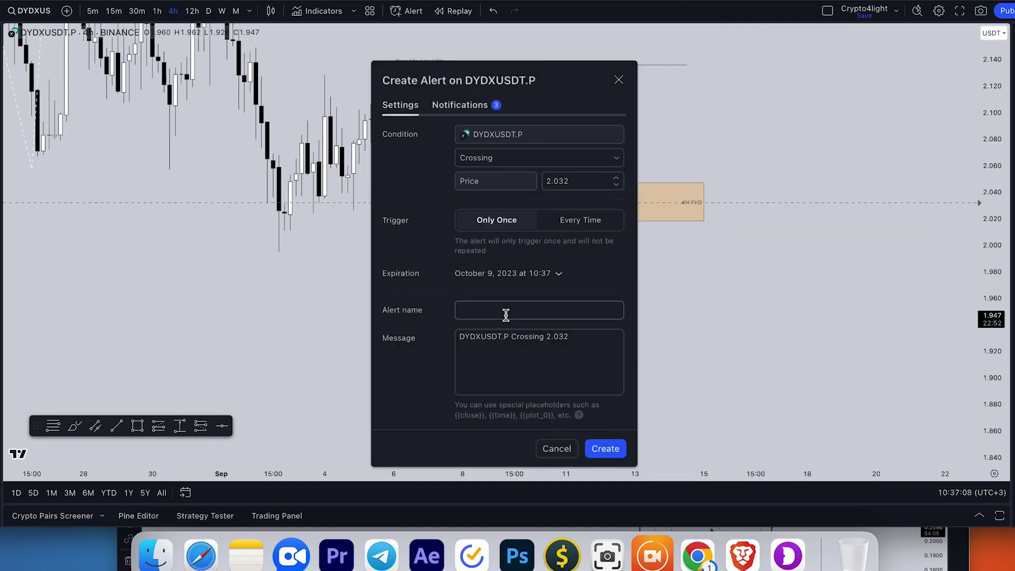
text(fvg)
key(super+Left)
text(4H)
key(Tab)
key(super+a)
key(BackSpace)
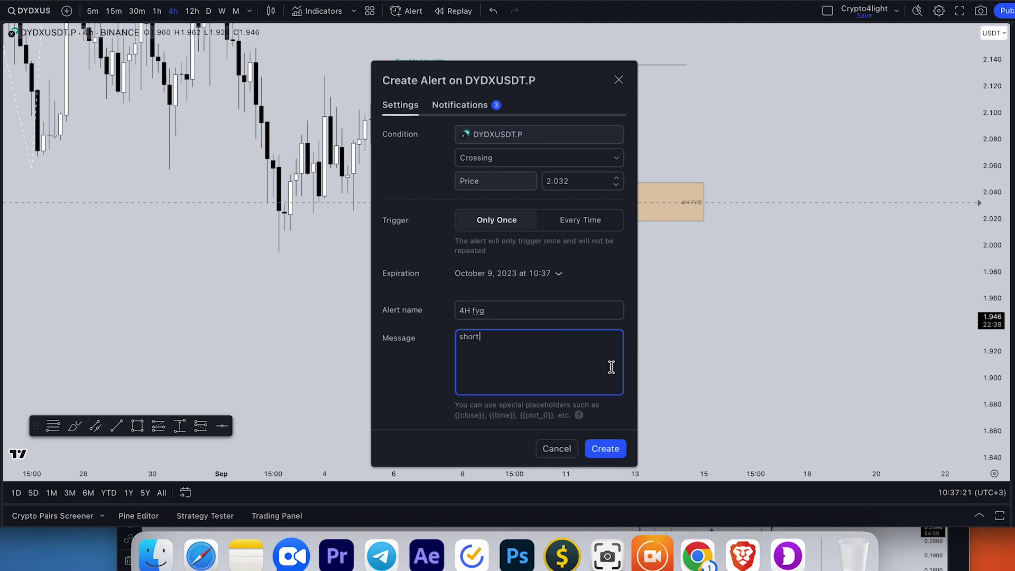
click(605, 449)
scroll(708, 295, right, 3)
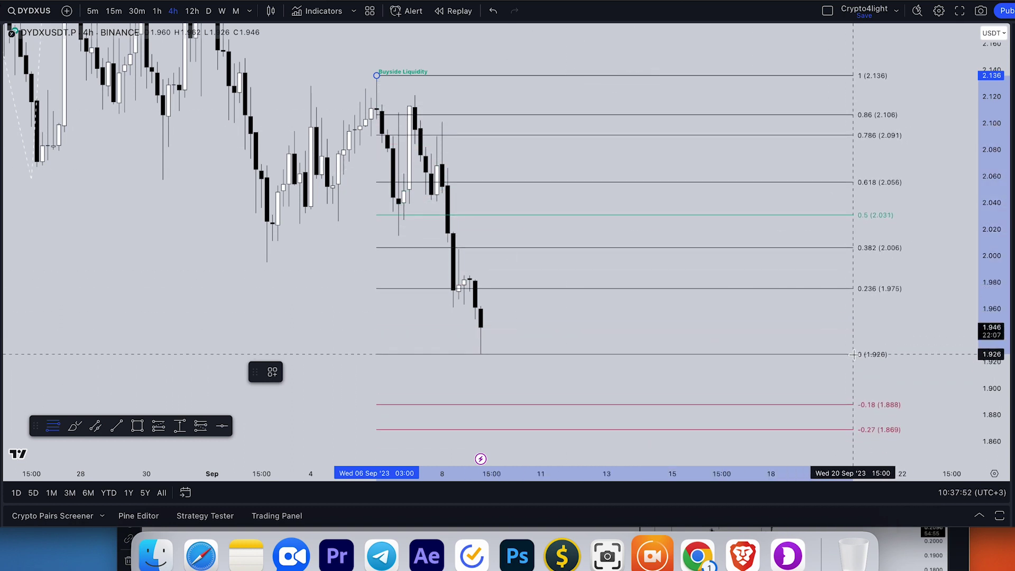
Anchor the Fib retracement's low at 1.926 and pan to bring it fully into view
click(851, 353)
drag(370, 290, 334, 297)
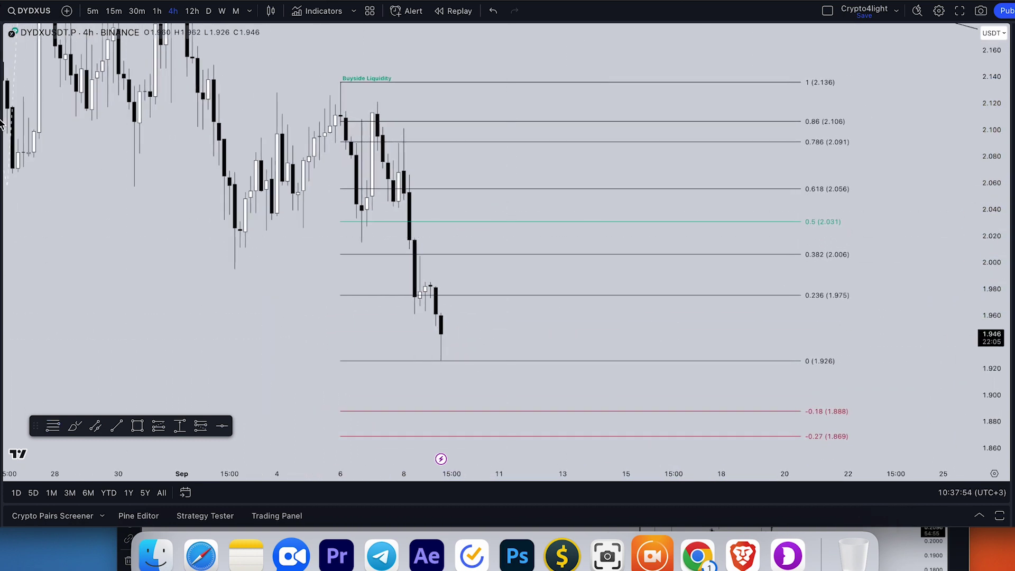
drag(848, 214, 777, 212)
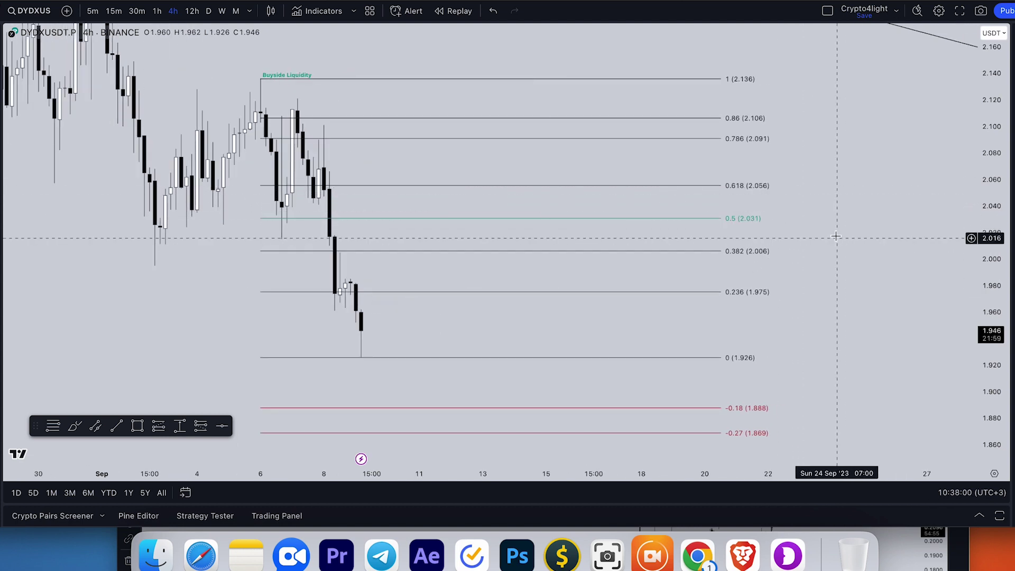
Add a price alert at the Fib 0.5 level, 2.030, named '0.5 lvl fib'
right_click(787, 219)
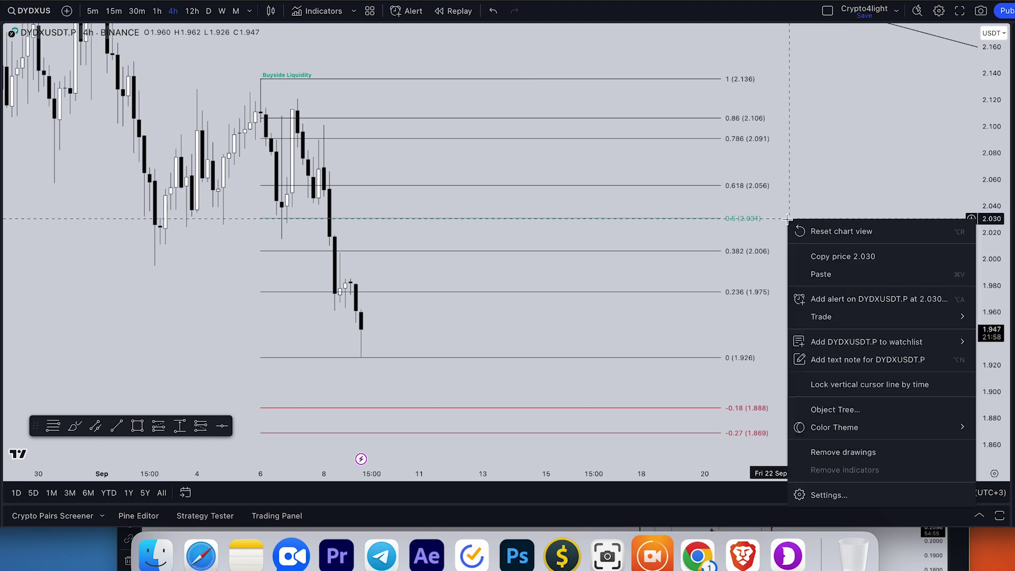
click(852, 297)
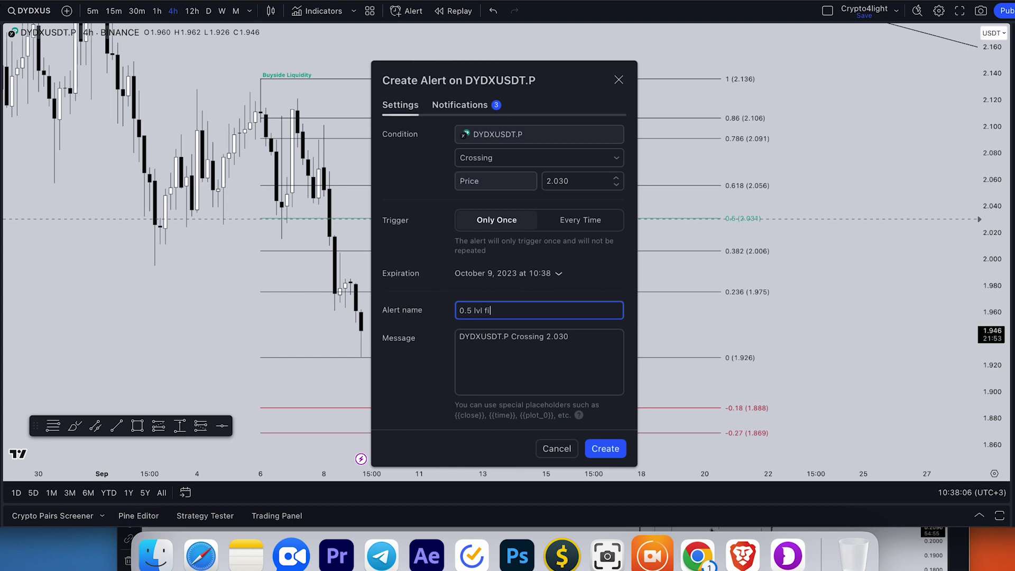
click(603, 358)
text(a)
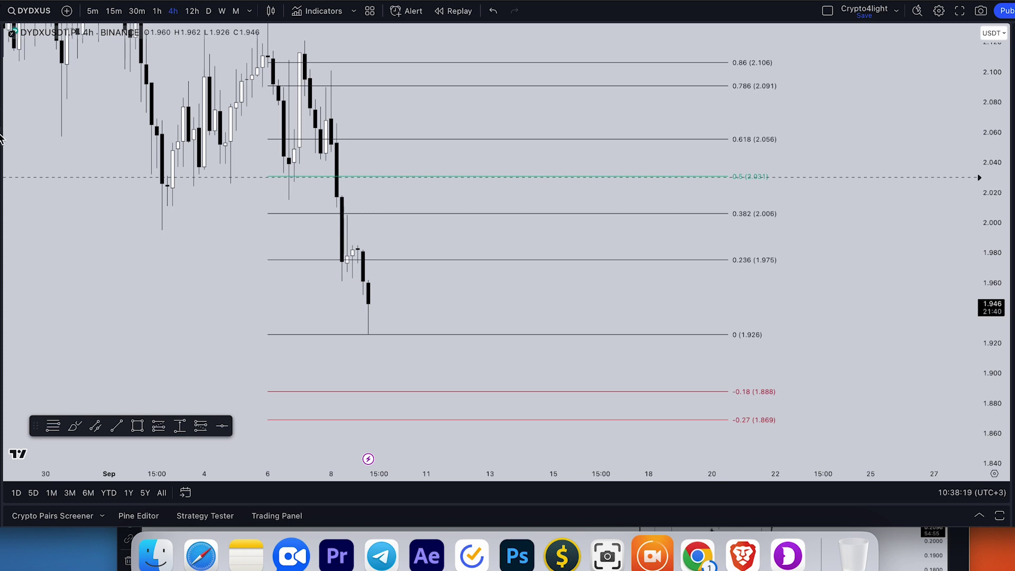
click(1, 138)
click(33, 95)
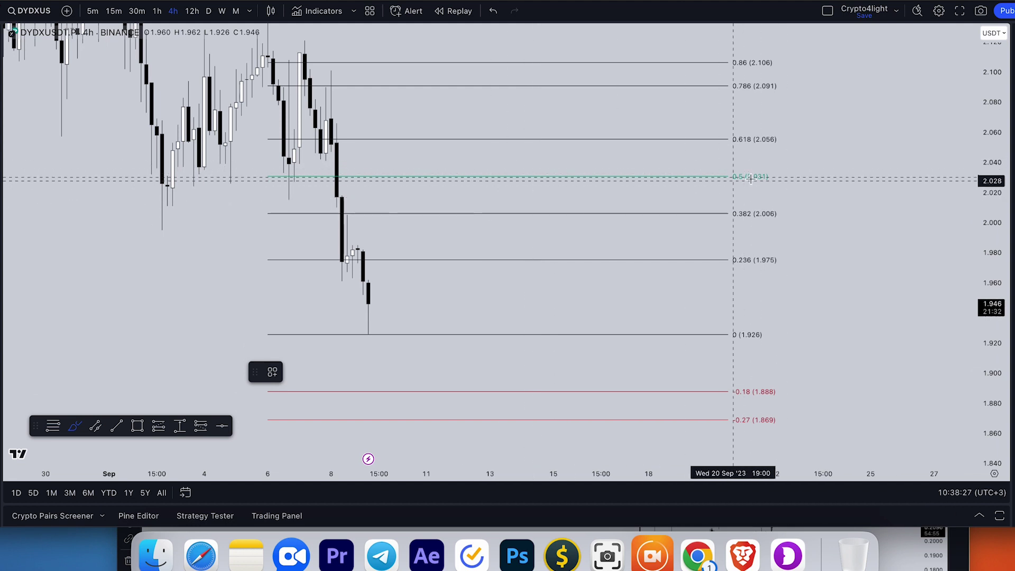
mouse_move(368, 299)
mouse_down()
mouse_move(388, 320)
mouse_move(456, 297)
mouse_move(534, 175)
mouse_up()
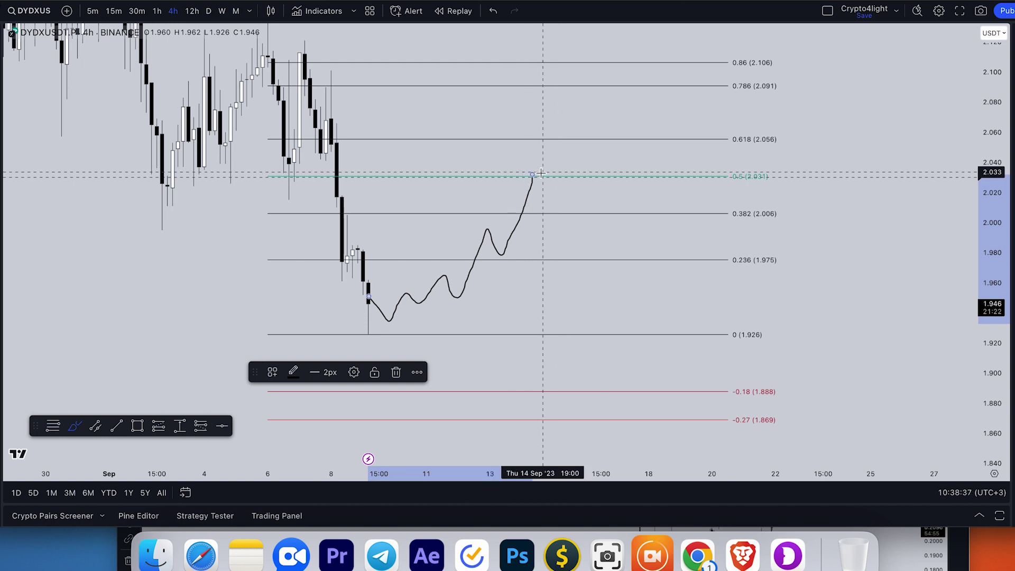
drag(750, 135, 717, 152)
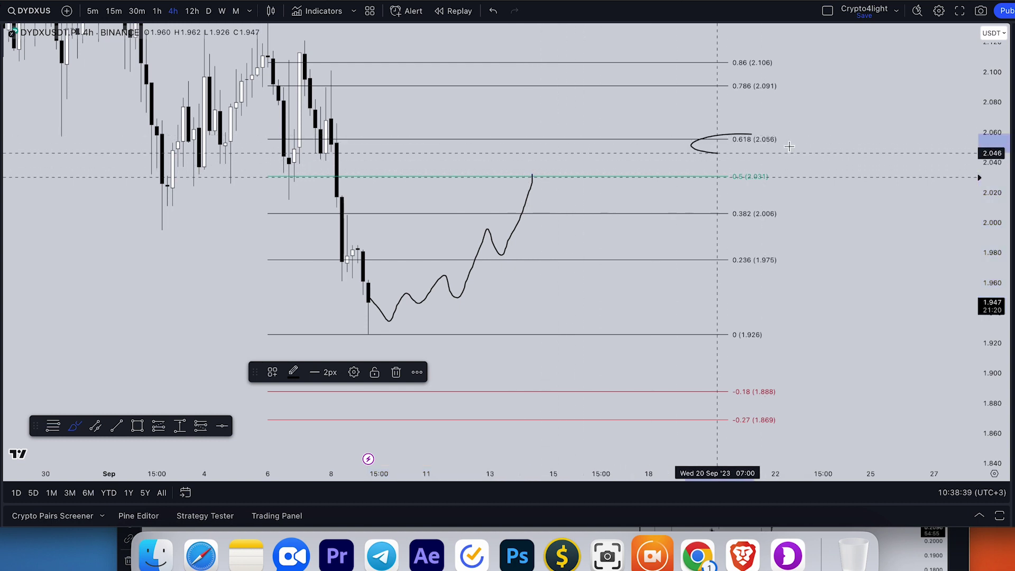
click(493, 10)
drag(534, 184, 581, 127)
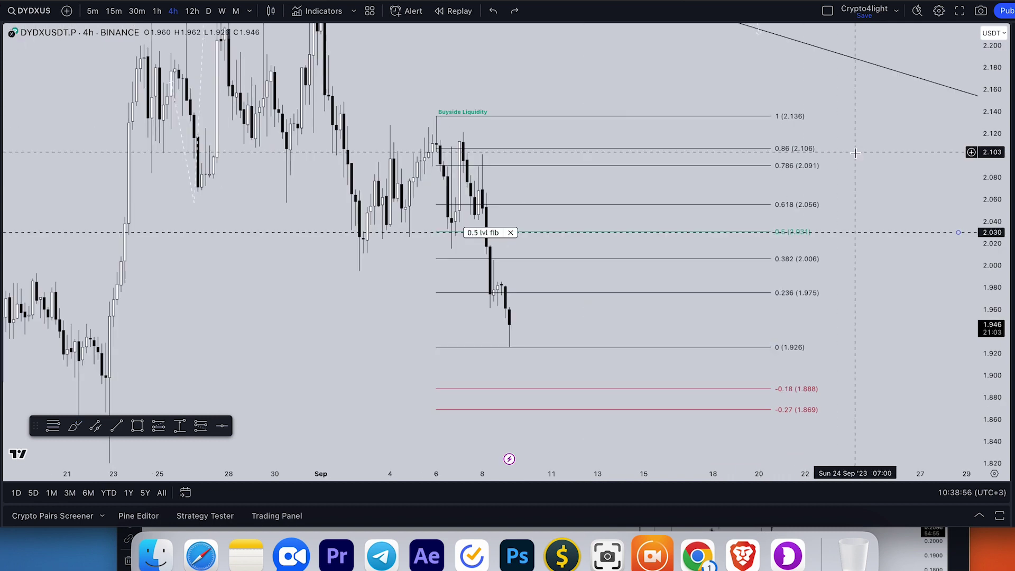
scroll(647, 152, up, 3)
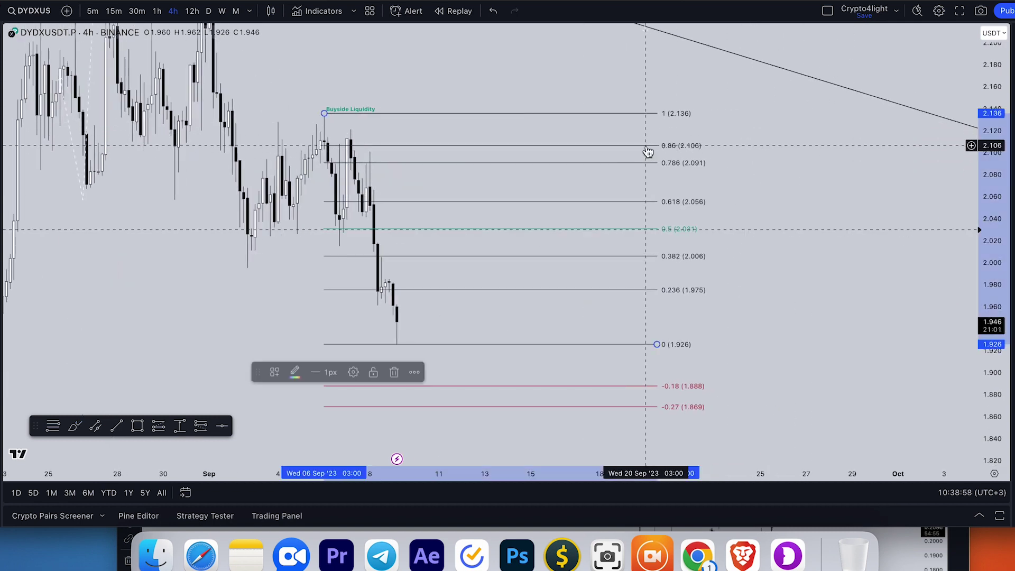
click(275, 372)
Give the Fib retracement green and red zones and circle the 0.5 boundary at 2.032
key(Escape)
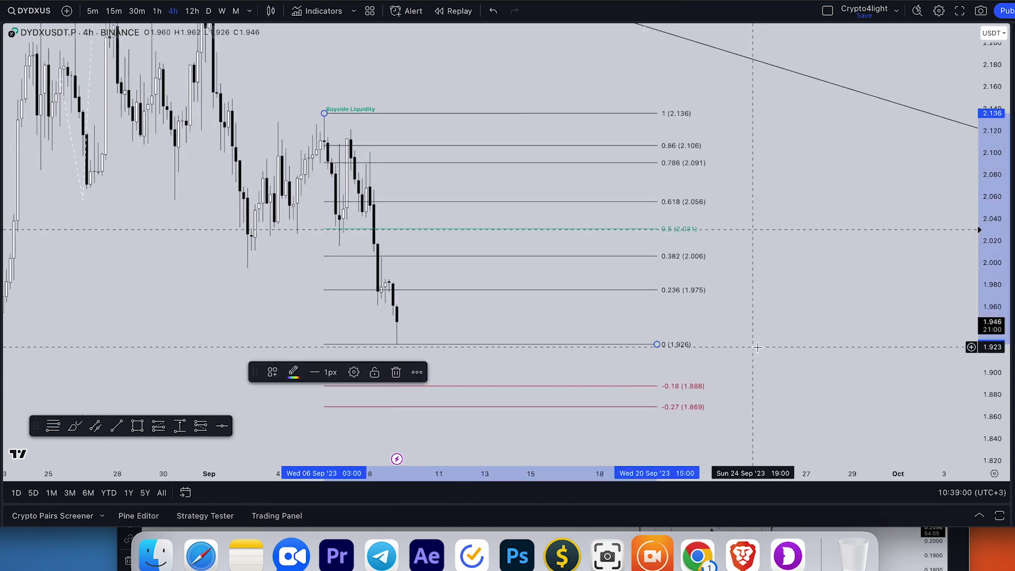
click(757, 347)
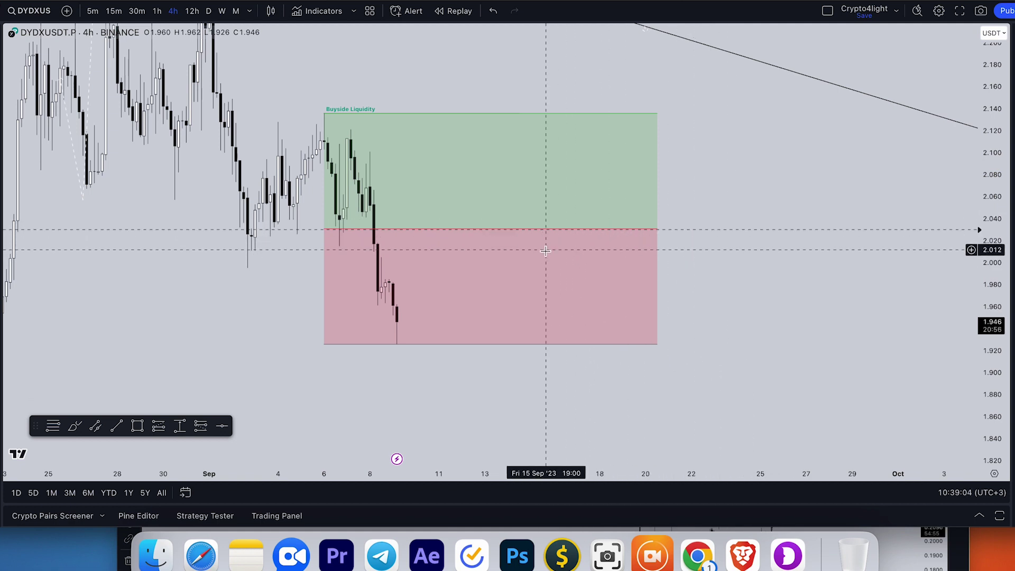
click(75, 426)
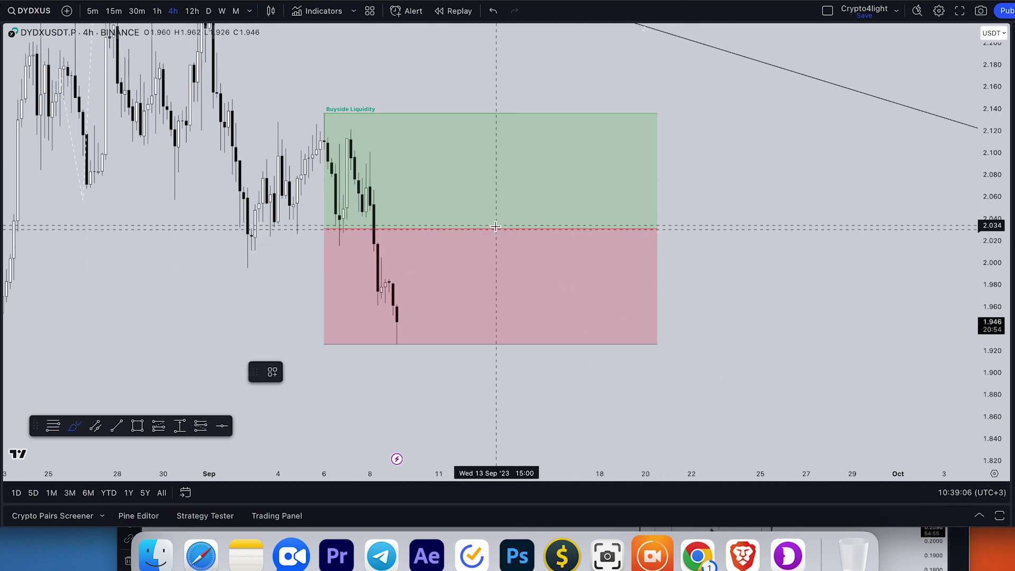
drag(489, 223, 507, 233)
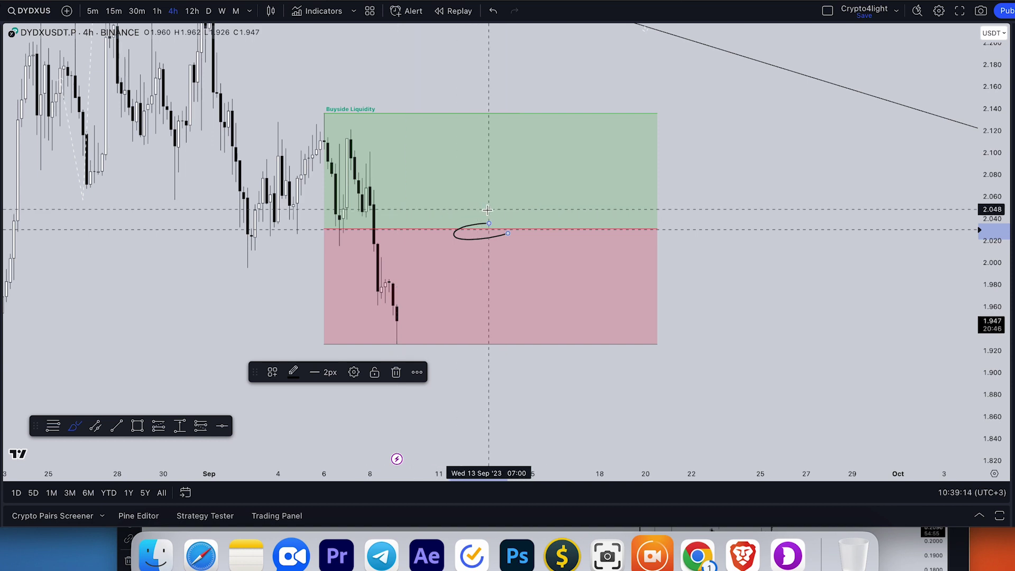
Sketch a dip to 1.93 then a rally, then undo the freehand sketches
mouse_move(396, 316)
mouse_down()
mouse_move(407, 332)
mouse_move(426, 319)
mouse_move(500, 210)
mouse_move(529, 230)
mouse_move(472, 238)
mouse_move(504, 213)
mouse_move(576, 259)
mouse_move(604, 316)
mouse_move(376, 319)
mouse_move(709, 309)
mouse_move(424, 314)
mouse_up()
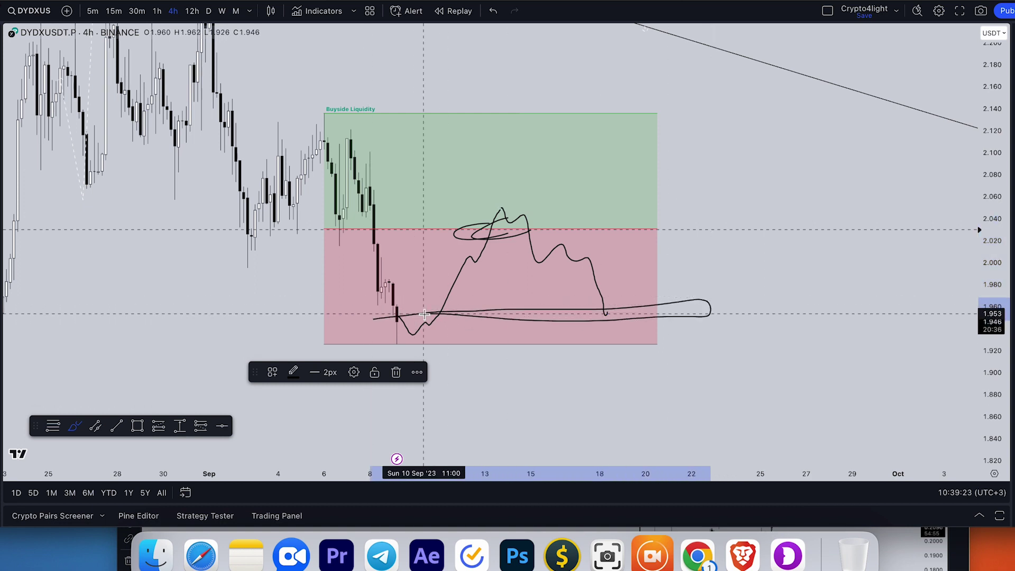
click(493, 11)
click(492, 11)
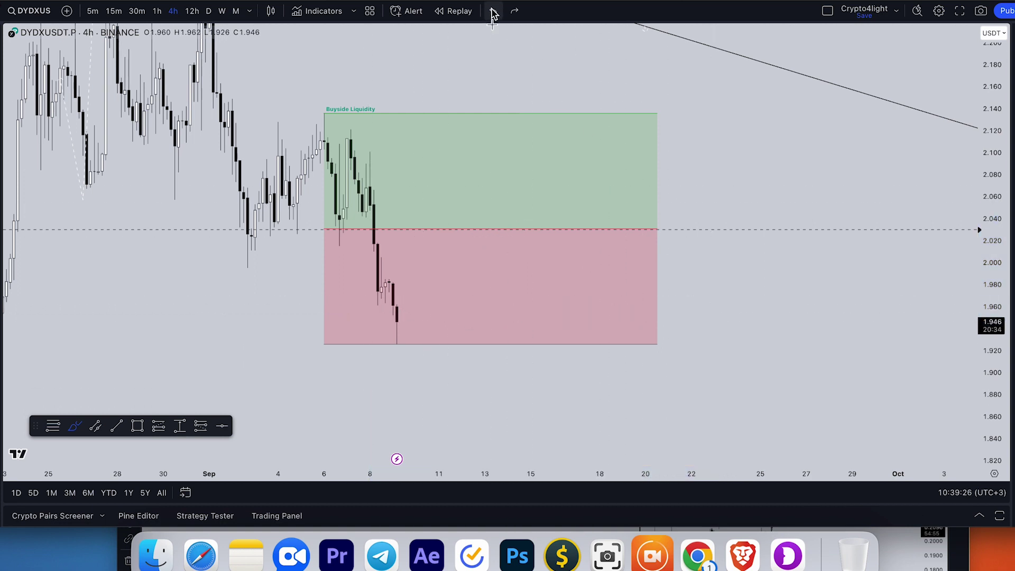
key(Escape)
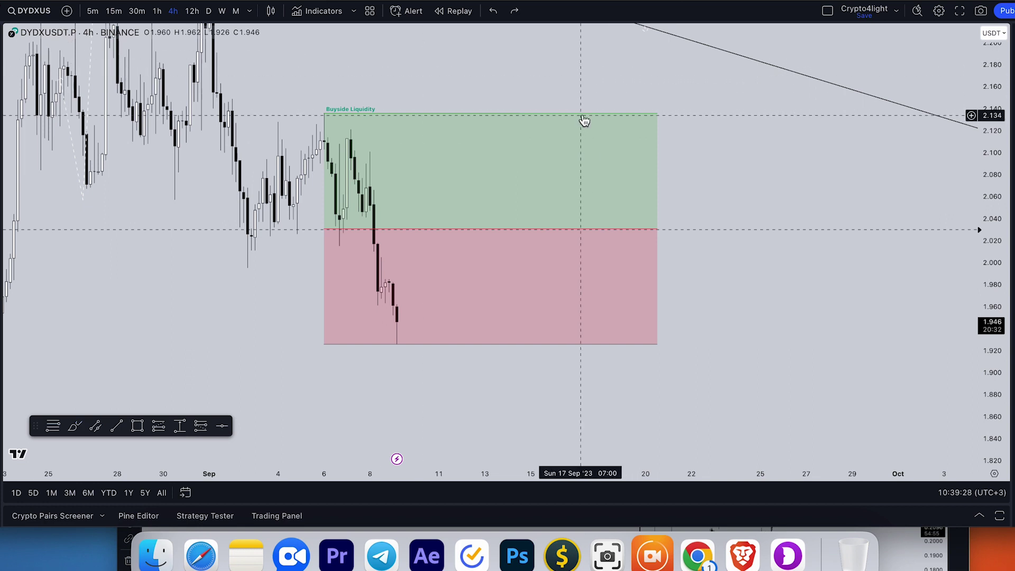
Delete the Buyside Liquidity position box and pan toward later dates
click(584, 121)
key(Delete)
scroll(585, 119, down, 3)
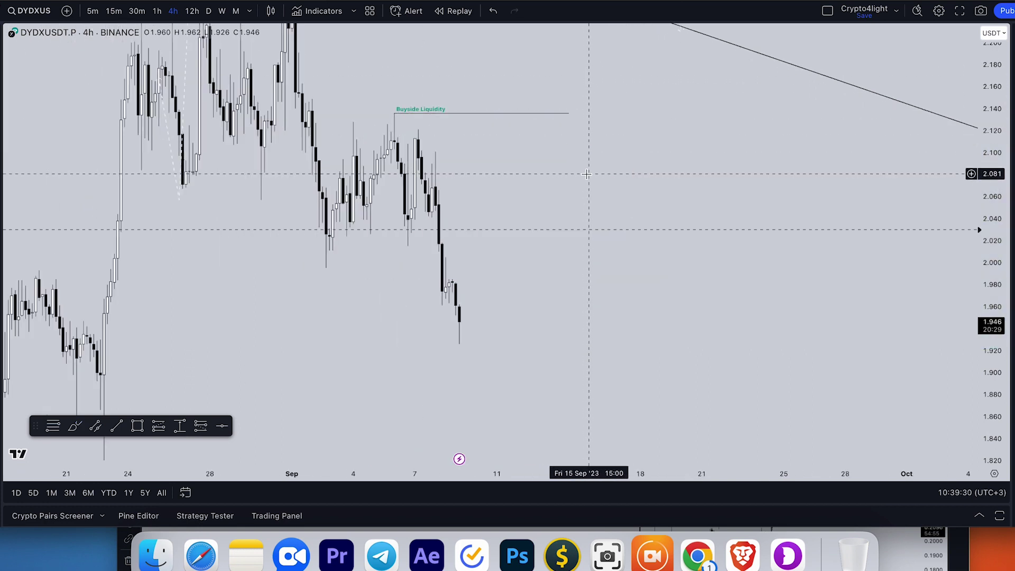
drag(586, 174, 631, 181)
scroll(661, 246, down, 1)
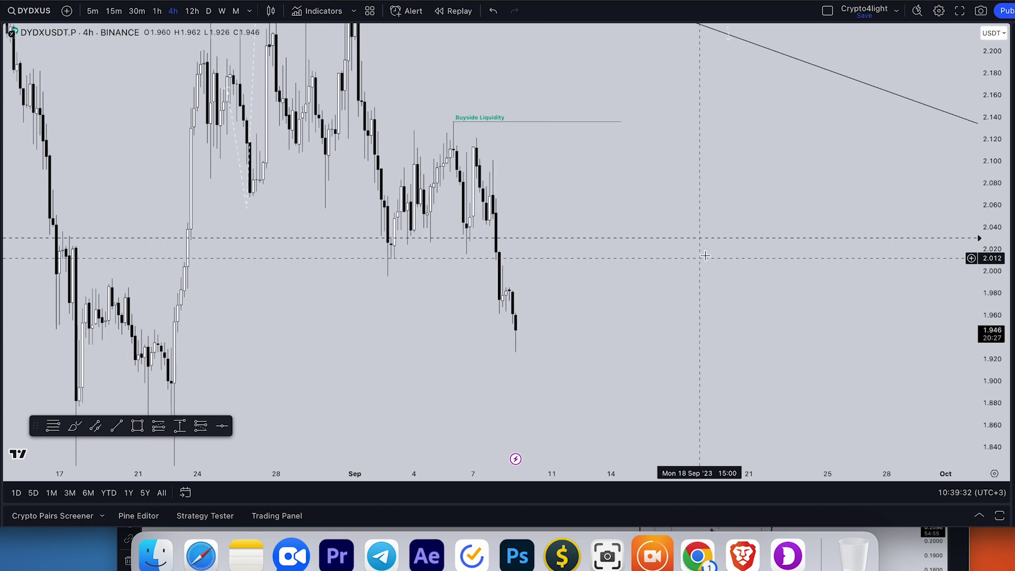
Switch the chart to the 1D interval and pan to the recent daily candles
key(d)
key(Return)
scroll(815, 248, up, 3)
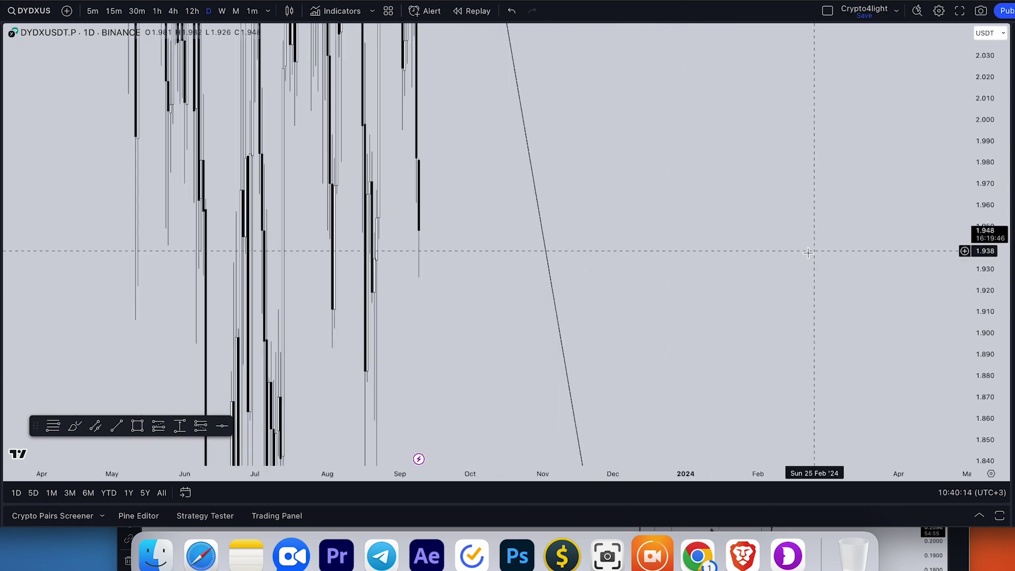
drag(701, 225, 895, 256)
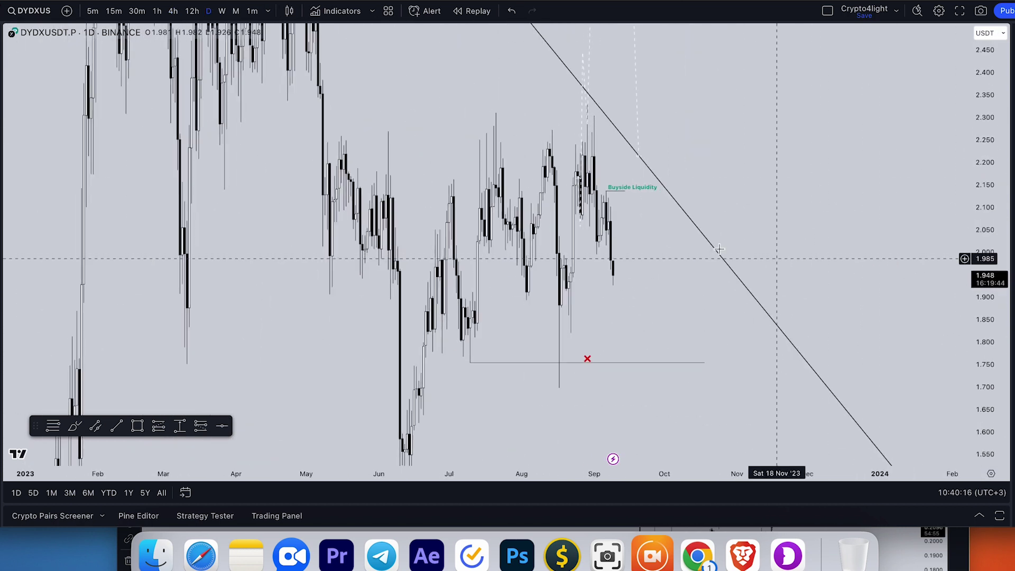
Add the invite-only Crypto4light ADZ, Direction and TradeON indicators, then view recent candles
click(338, 12)
click(334, 285)
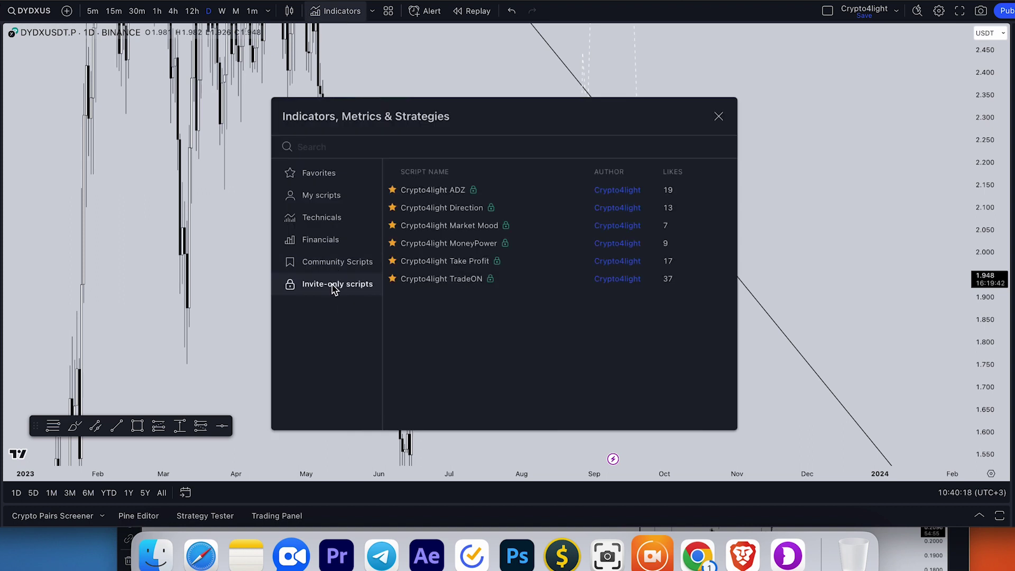
click(431, 193)
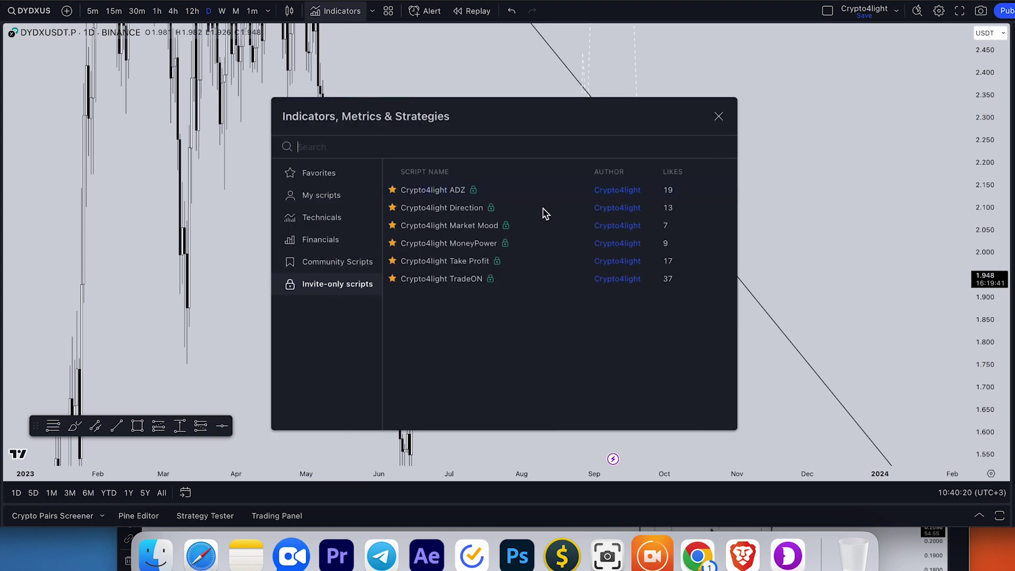
click(444, 207)
click(438, 279)
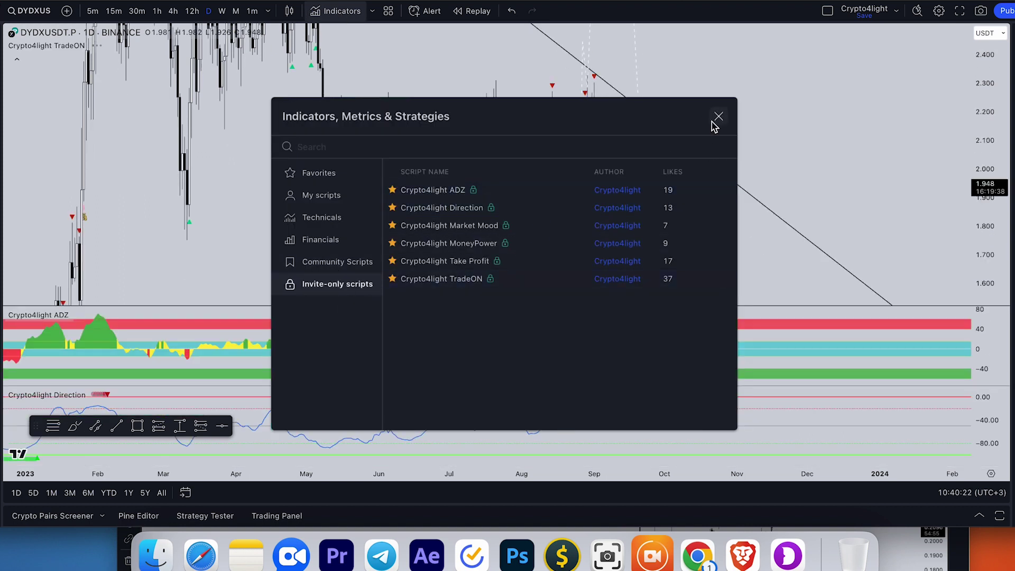
click(718, 116)
scroll(569, 245, up, 5)
drag(476, 169, 562, 217)
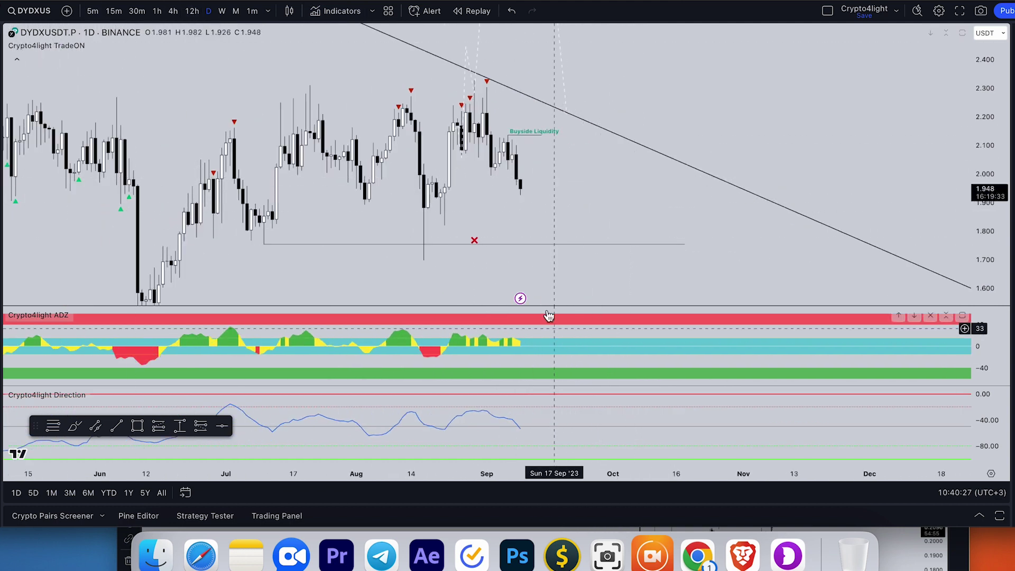
scroll(550, 315, down, 5)
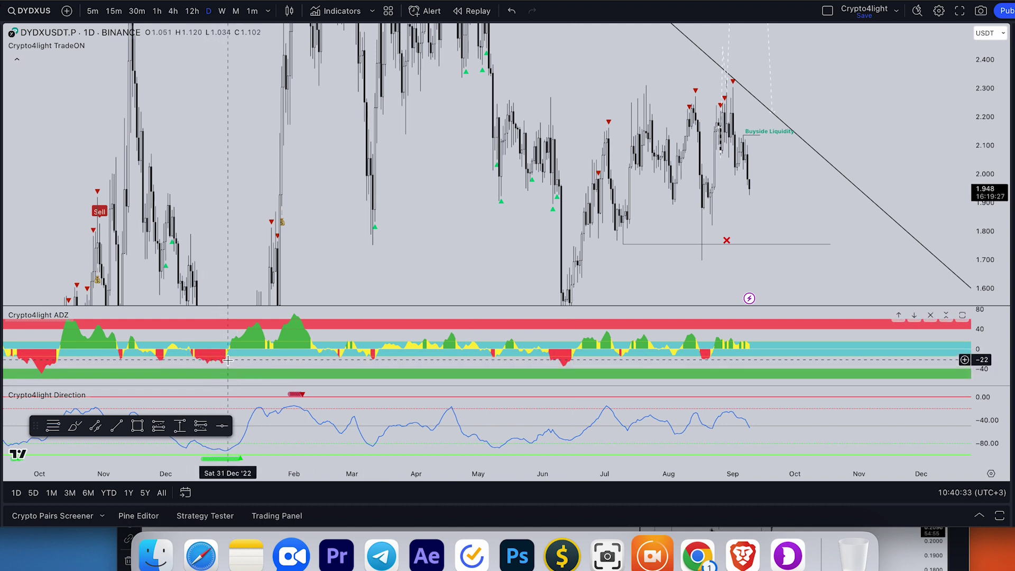
Create an alert at 1.836 on the Crypto4light Direction 'Possible oversold' signal
right_click(770, 221)
click(828, 301)
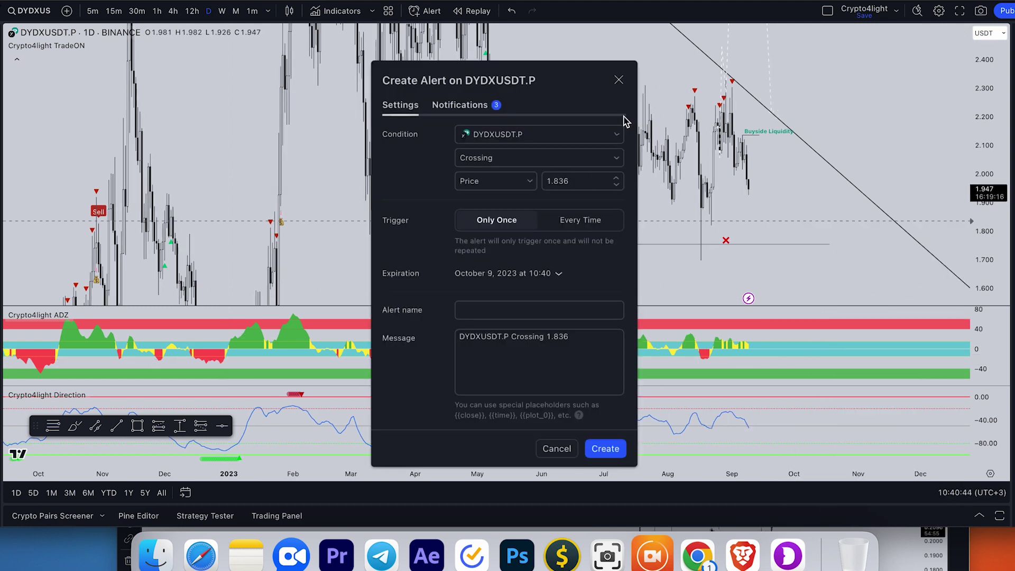
click(617, 134)
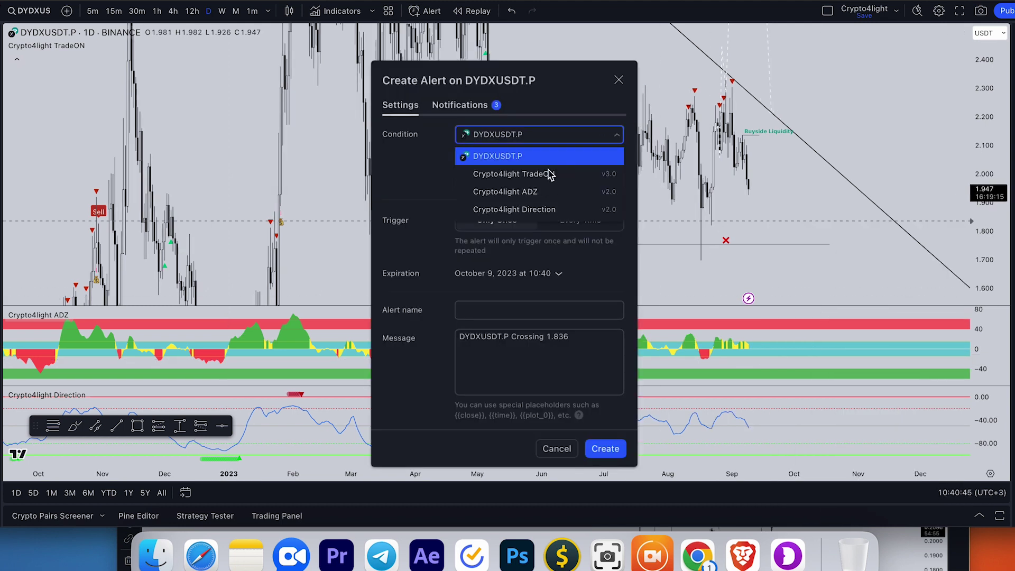
click(513, 210)
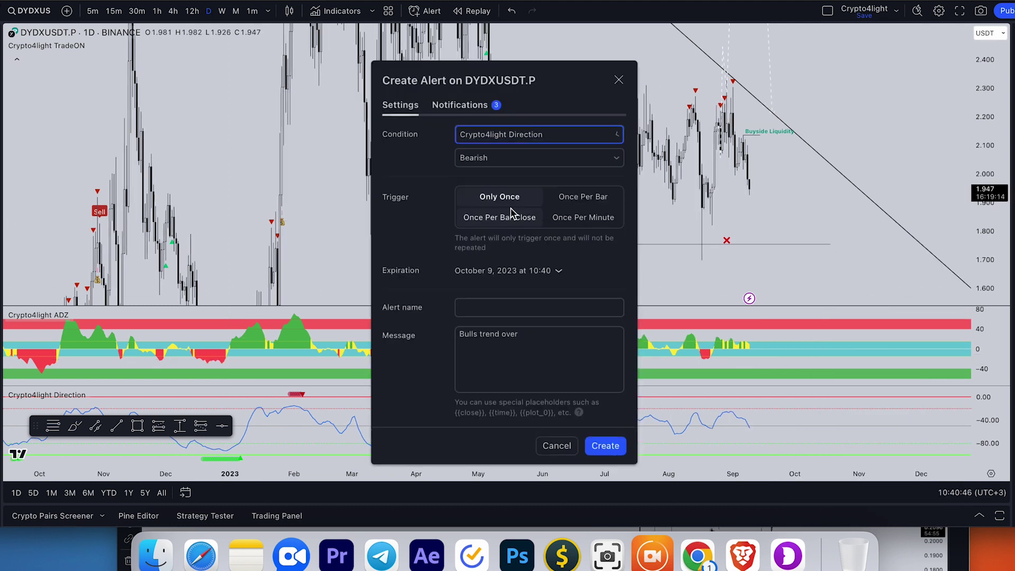
click(615, 159)
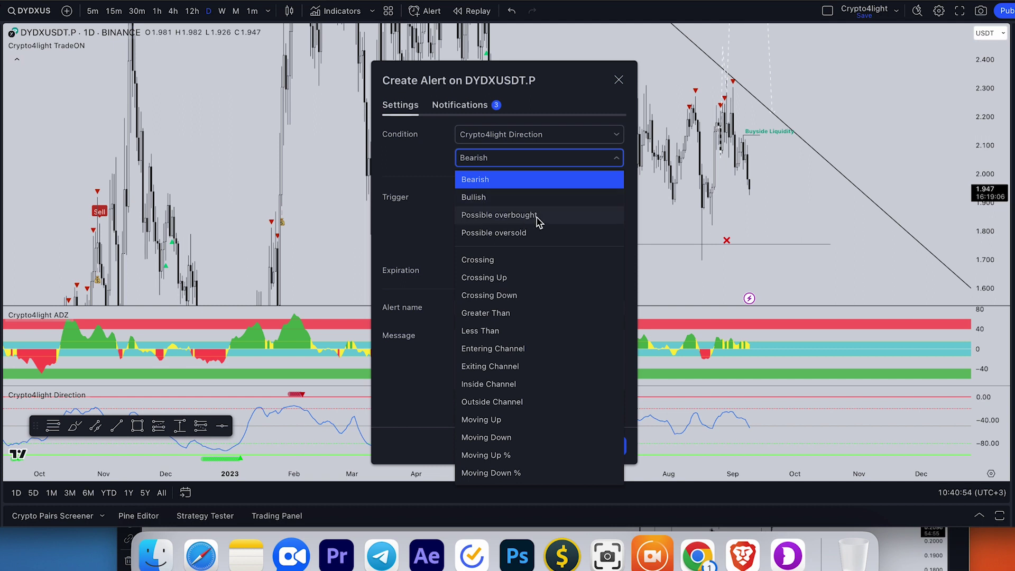
click(526, 233)
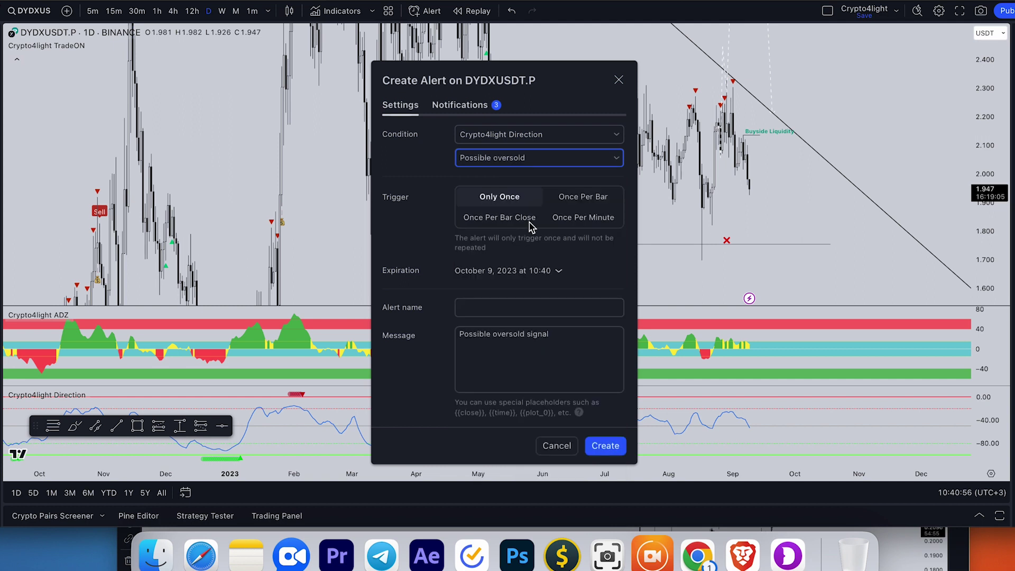
click(603, 445)
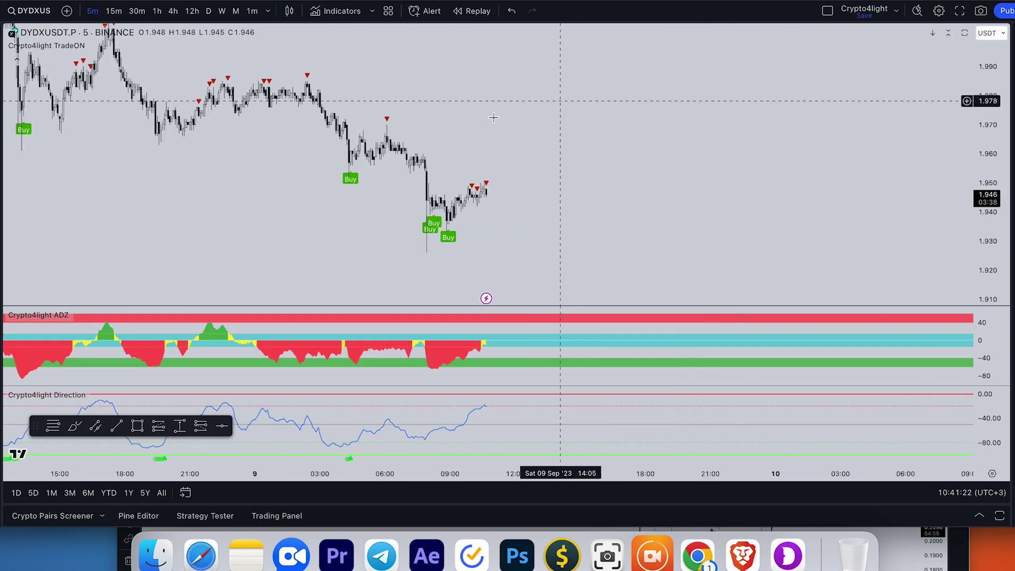
Switch to 1-minute candles and start a new alert at price 1.951
click(252, 10)
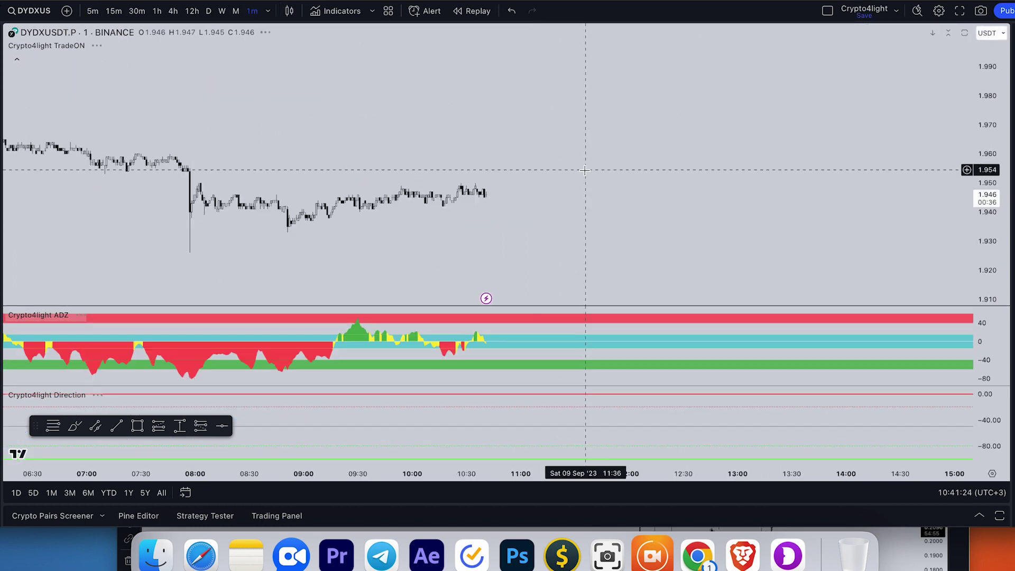
scroll(661, 113, right, 5)
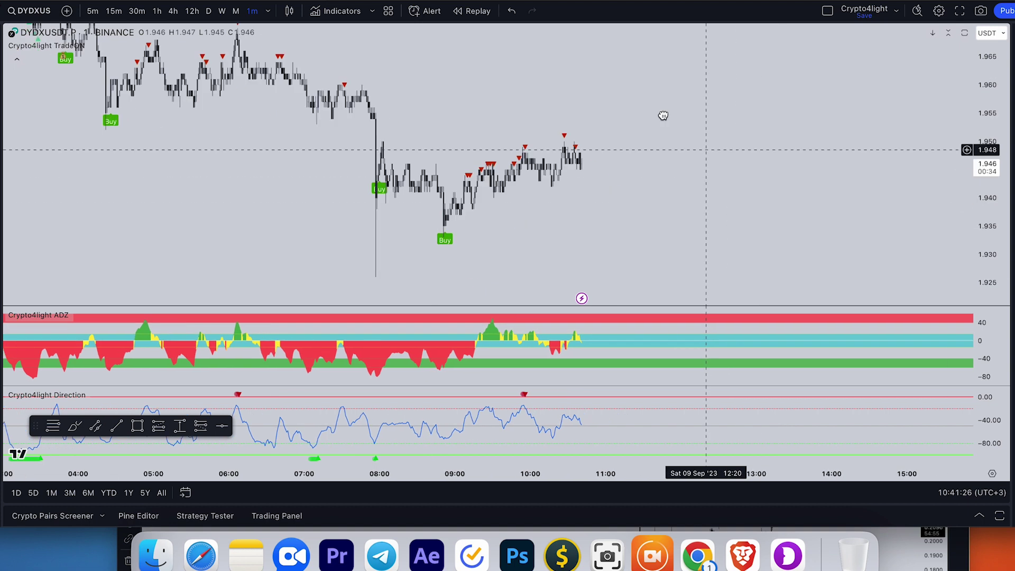
right_click(602, 87)
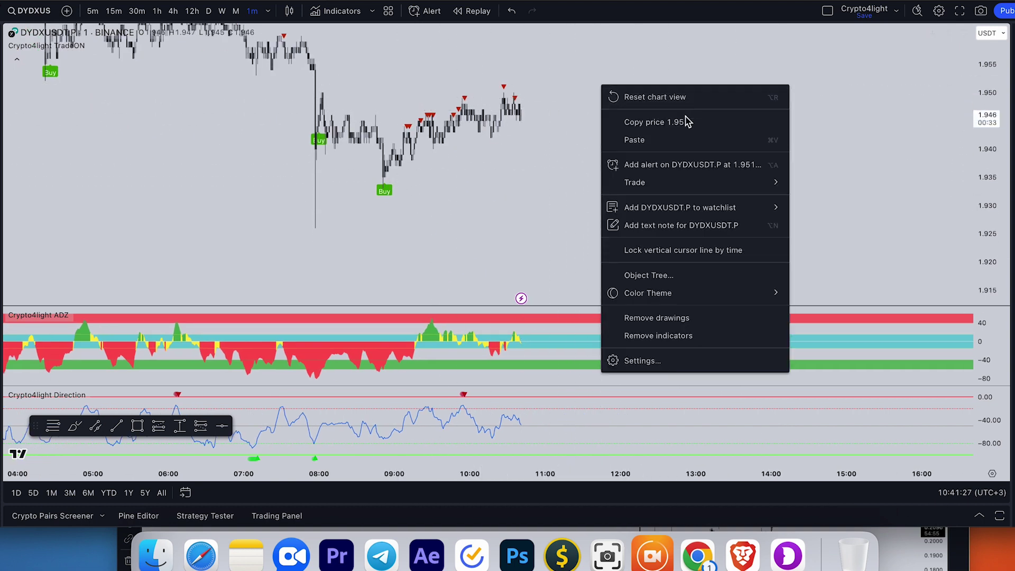
click(679, 165)
Set the alert condition to Crypto4light TradeON Sell and create the alert
click(602, 139)
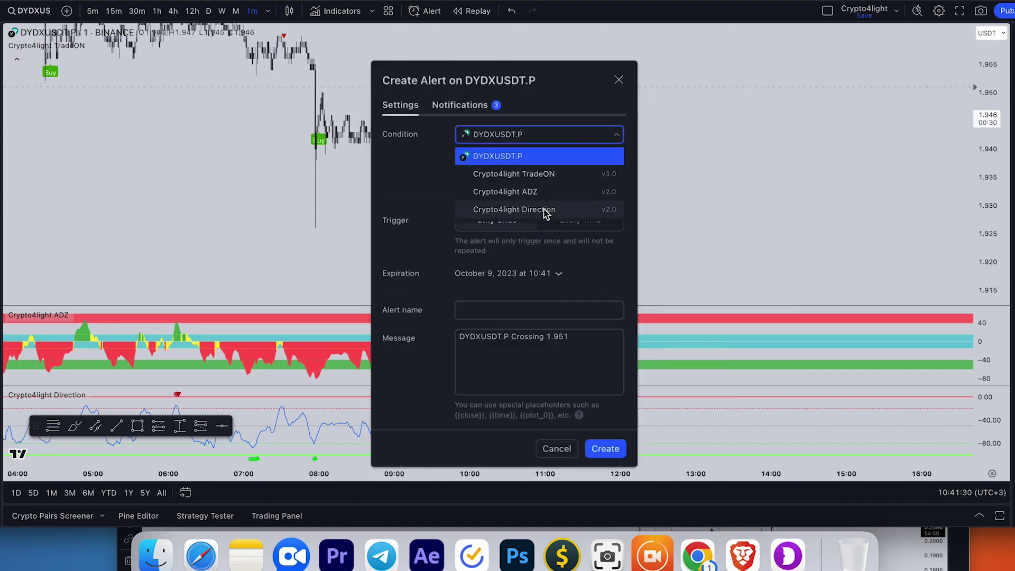
click(535, 176)
click(615, 159)
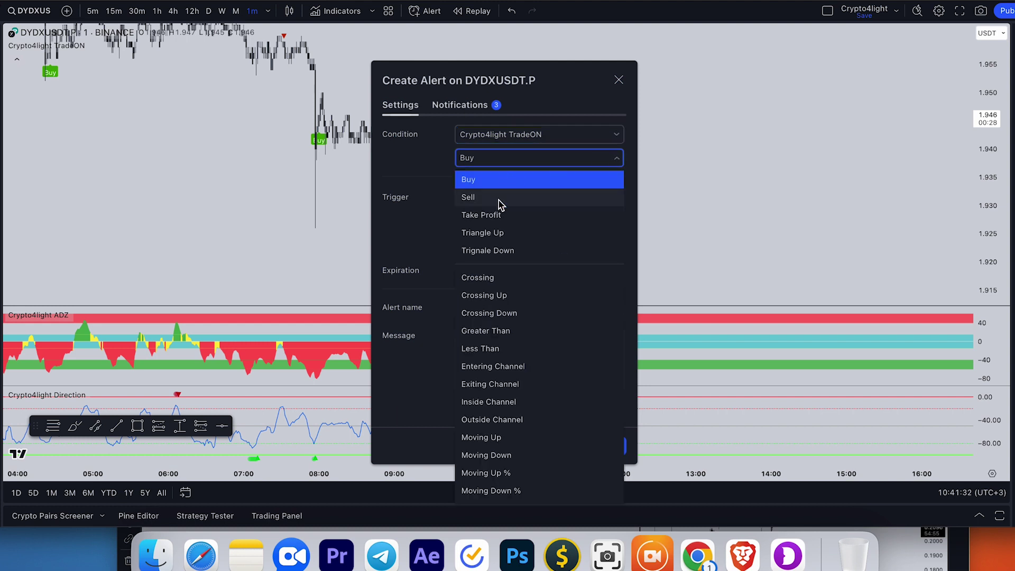
click(509, 200)
click(604, 445)
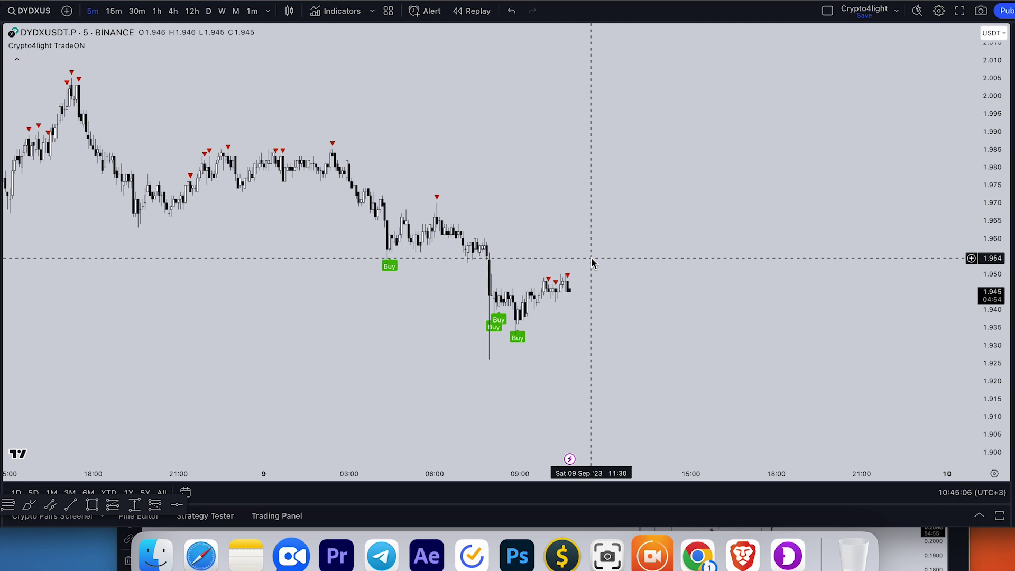
scroll(581, 259, down, 2)
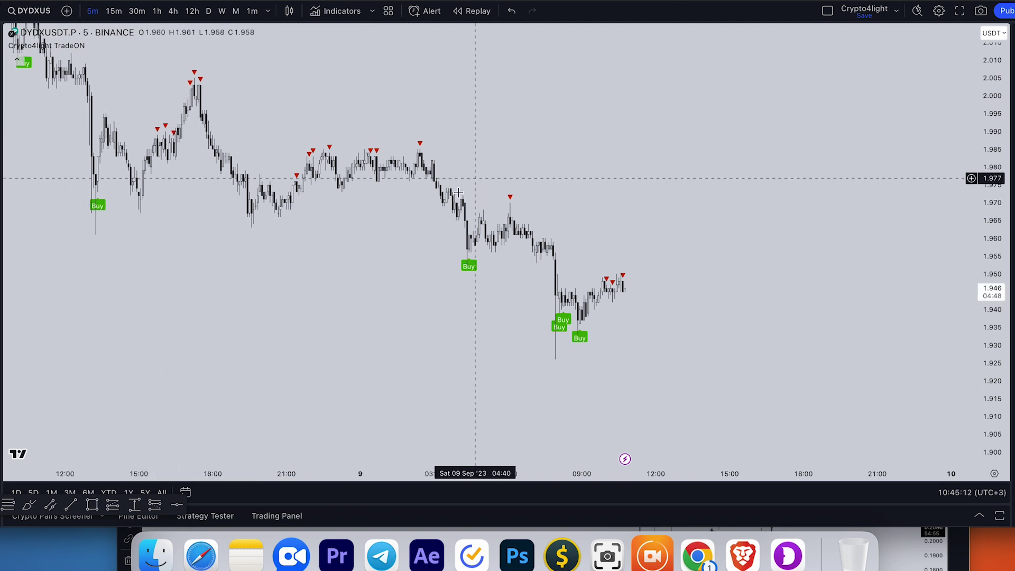
scroll(465, 203, up, 1)
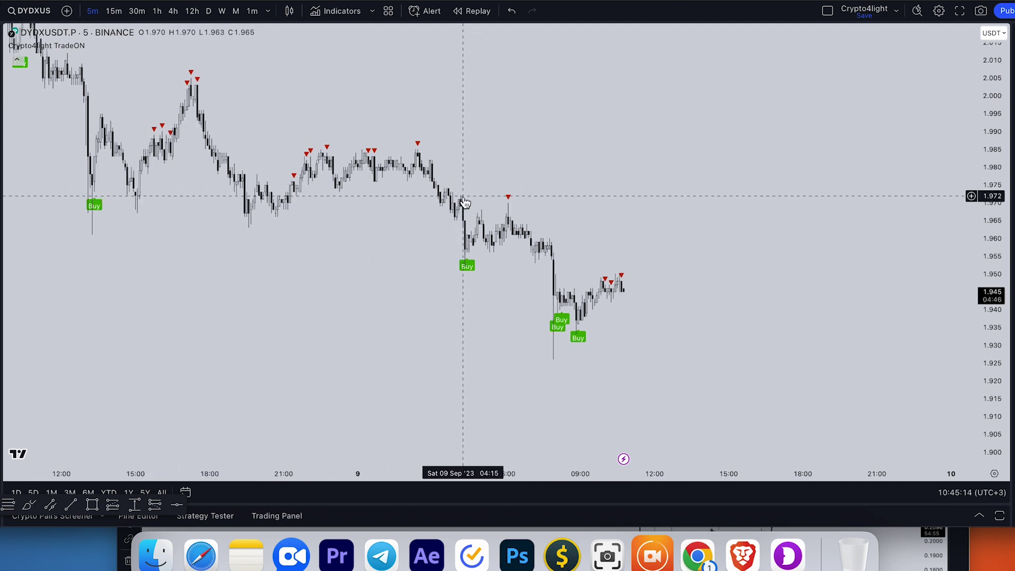
scroll(465, 203, up, 1)
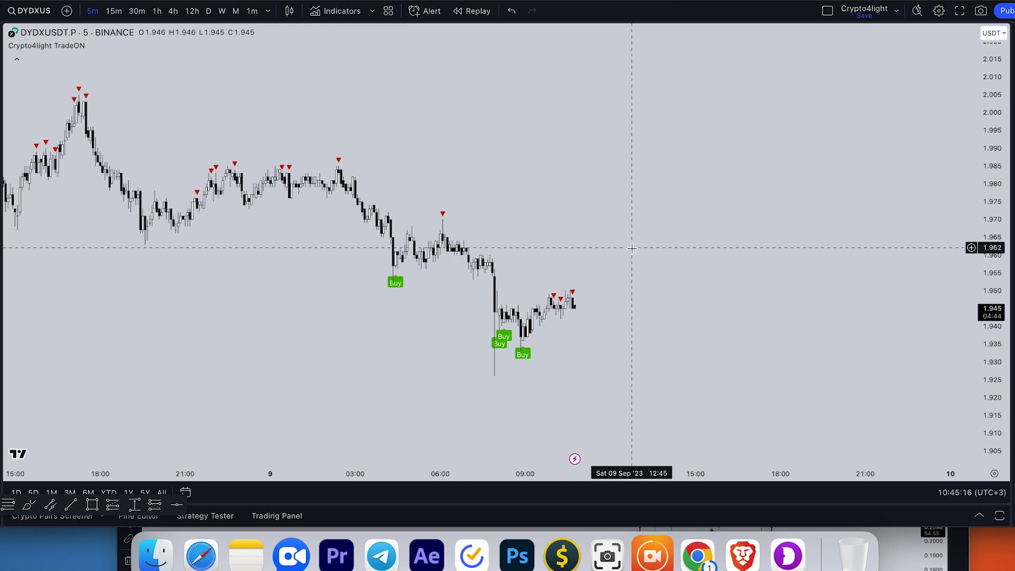
scroll(632, 253, down, 1)
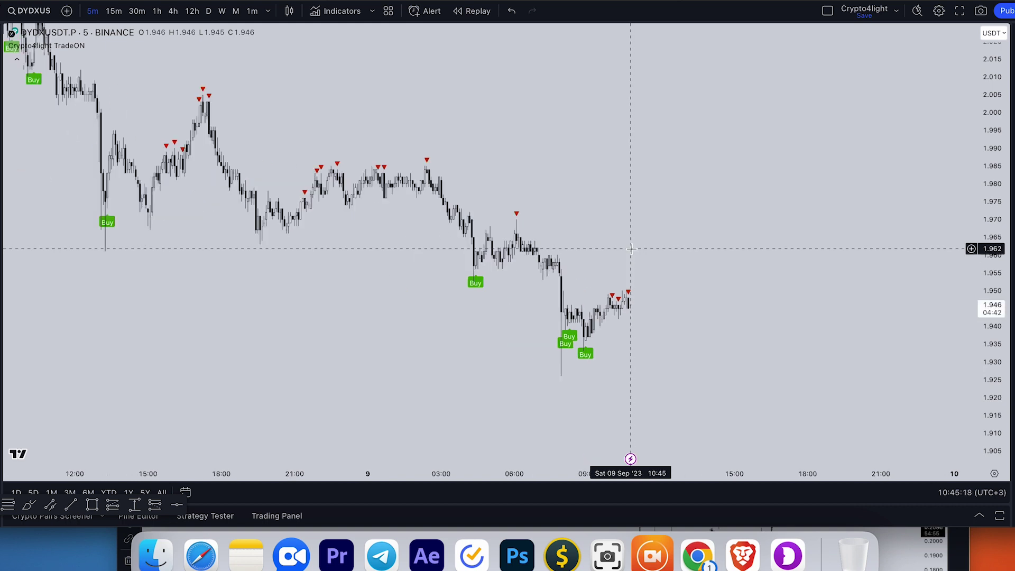